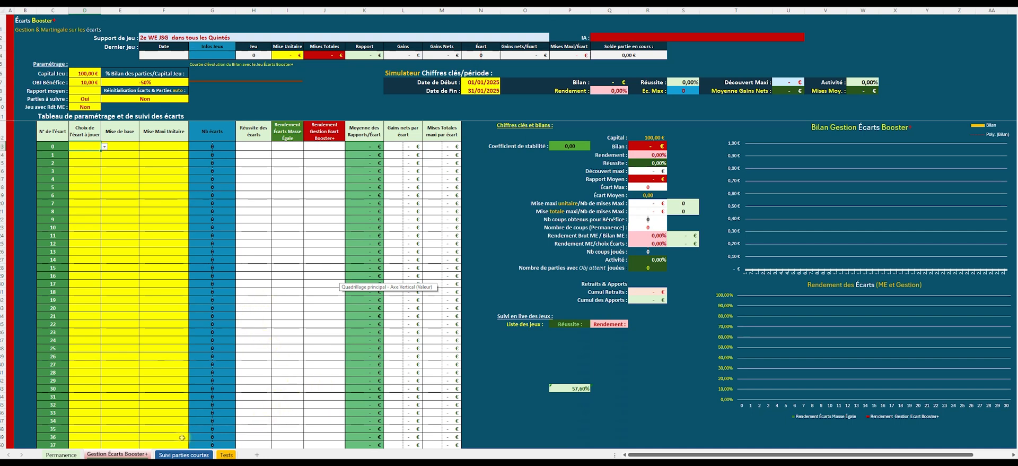
Copy the Dates, Infos Jeux and N° PMU entries from 01/01/2020 through 04/08/2021 in the Tests sheet
left_click(61, 454)
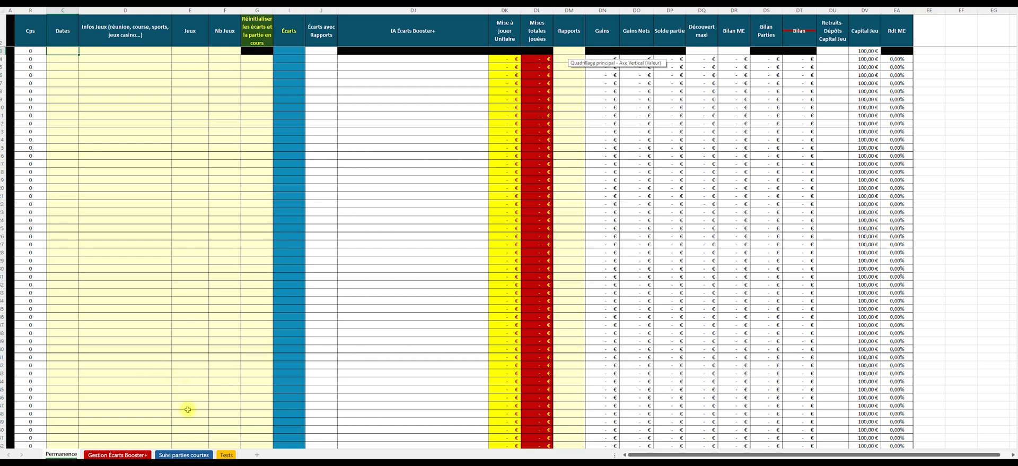
left_click(227, 455)
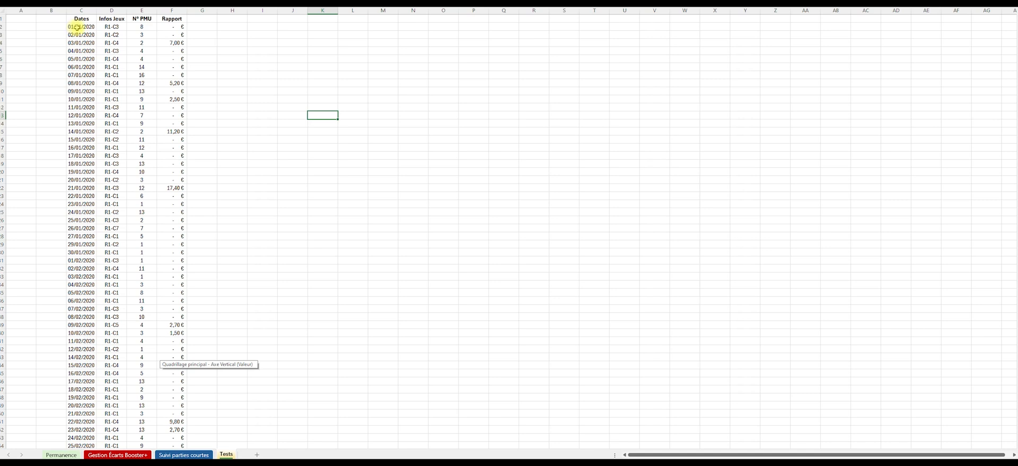
left_click_drag(76, 27, 109, 242)
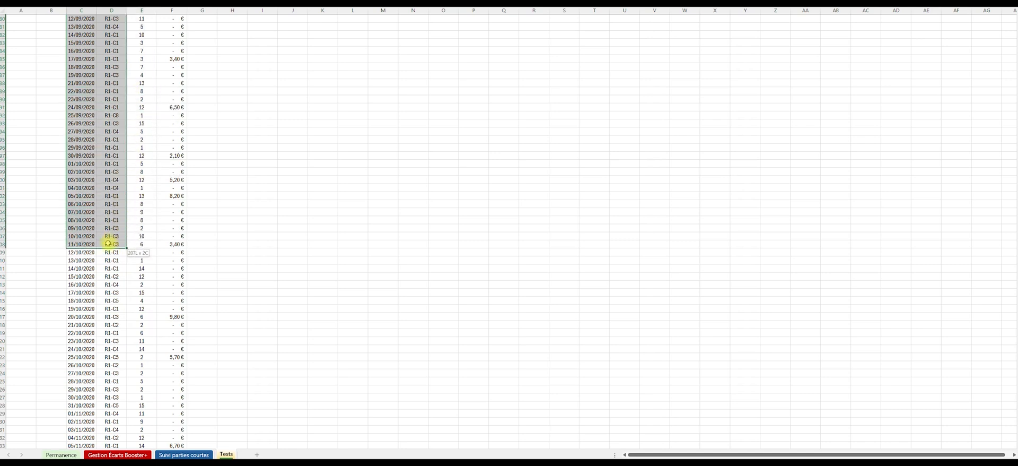
left_click_drag(101, 270, 101, 285)
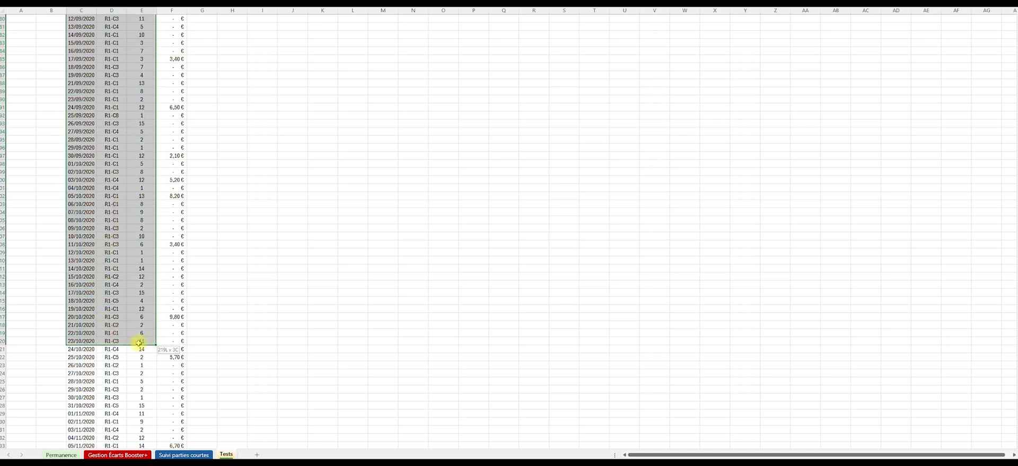
left_click_drag(130, 406, 129, 442)
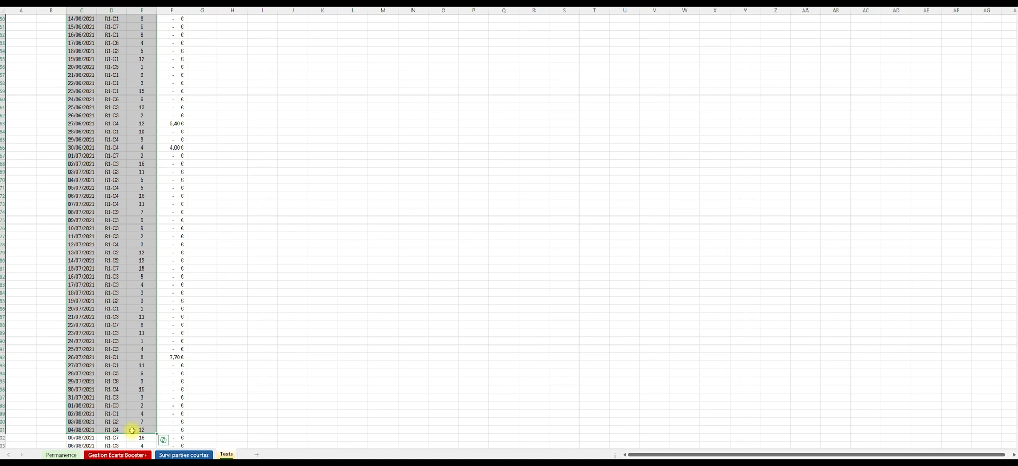
key("ctrl+c")
Paste the copied entries as values at the first Dates row of Permanence, and fill Nb Jeux with 1 down to the 04/08/2021 row
left_click(61, 454)
left_click(66, 49)
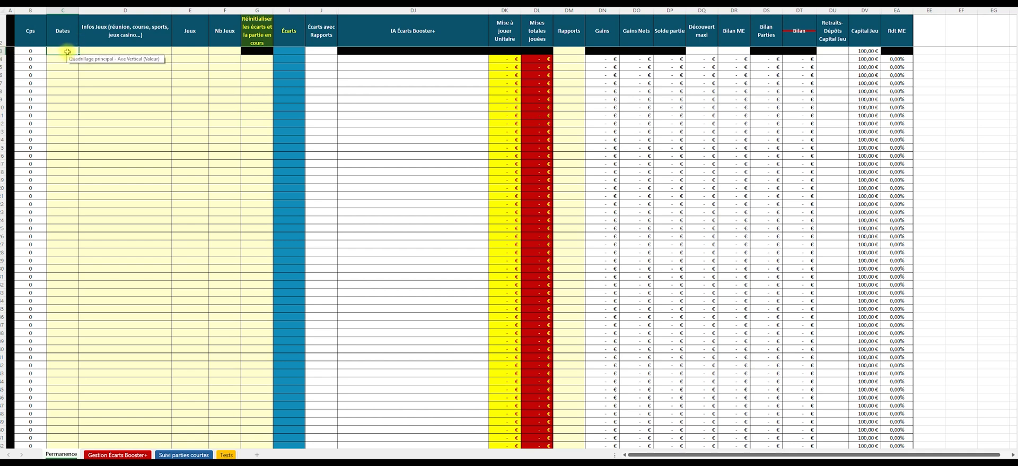
right_click(68, 52)
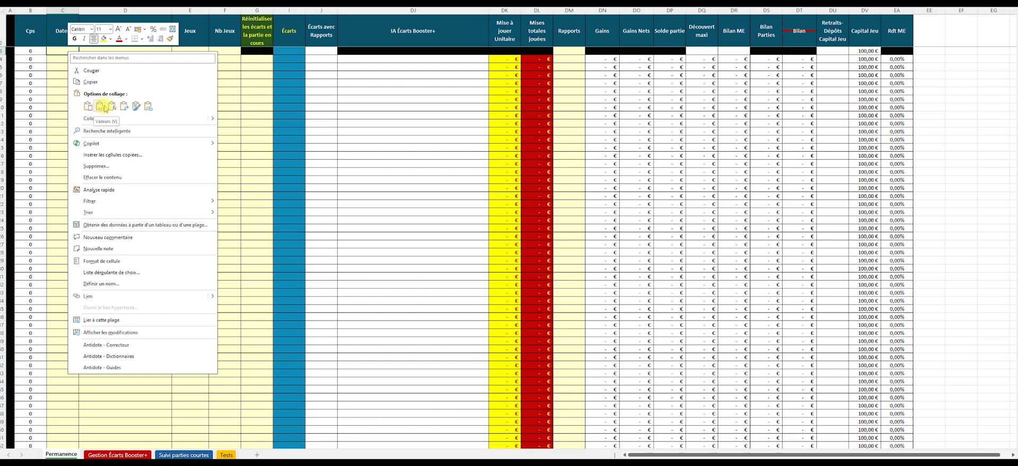
left_click(100, 106)
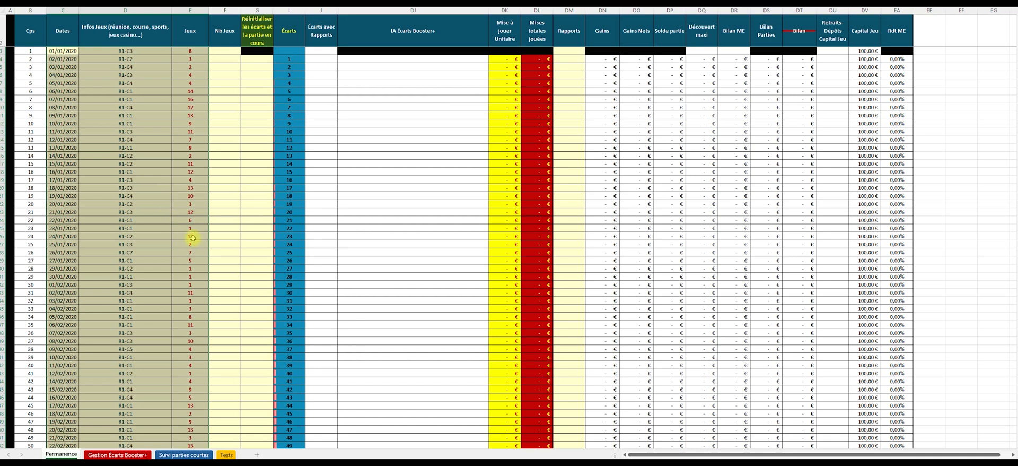
left_click(227, 50)
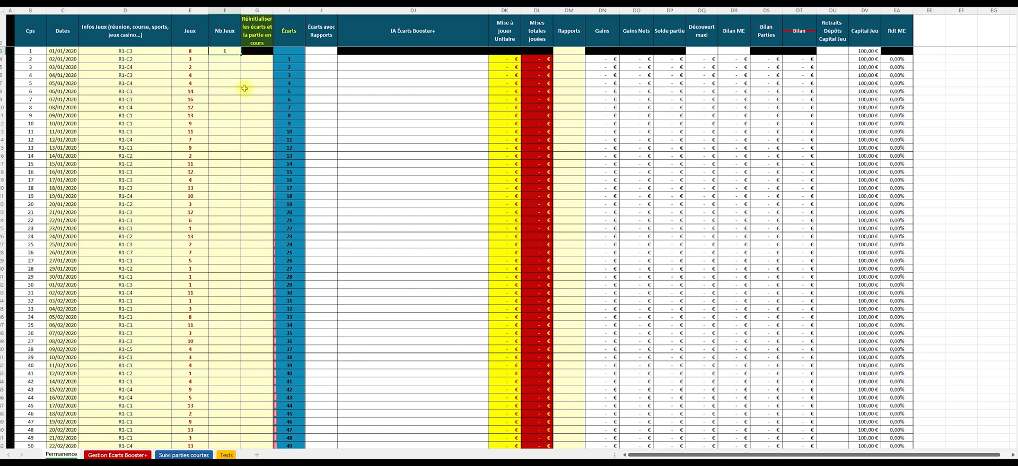
mouse_move(242, 54)
left_mouse_down()
mouse_move(236, 432)
mouse_move(238, 345)
mouse_move(245, 439)
mouse_move(228, 177)
mouse_move(230, 186)
left_mouse_up()
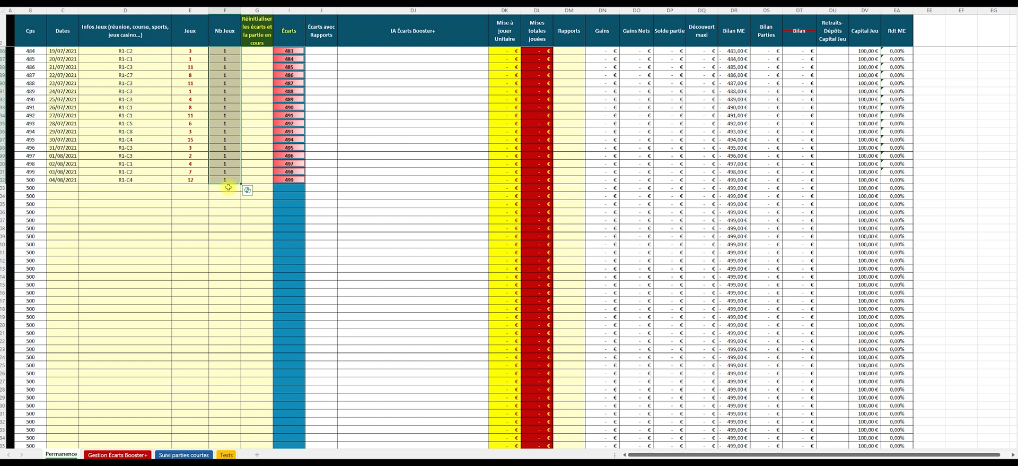
Copy the Rapport amounts from 01/01/2020 through 04/08/2021 in the Tests sheet
left_click(226, 455)
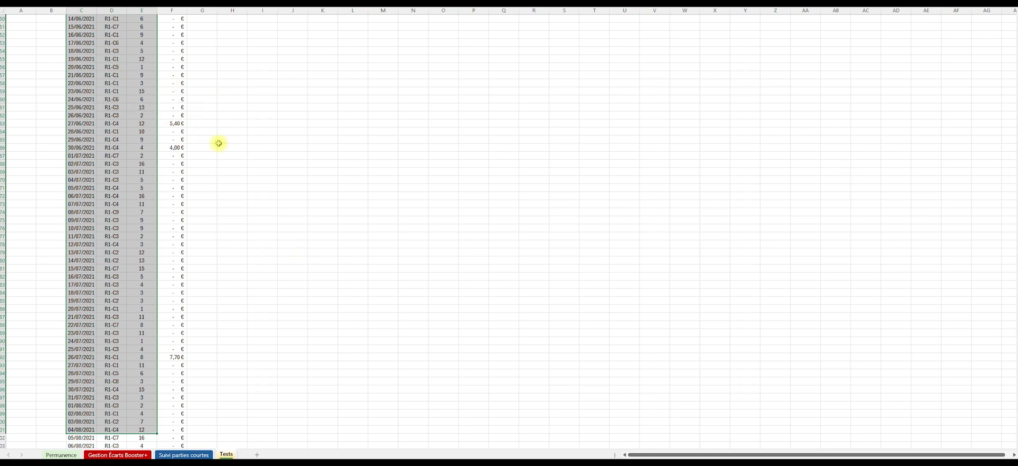
scroll(233, 152, "up", 20)
key("ctrl+Home")
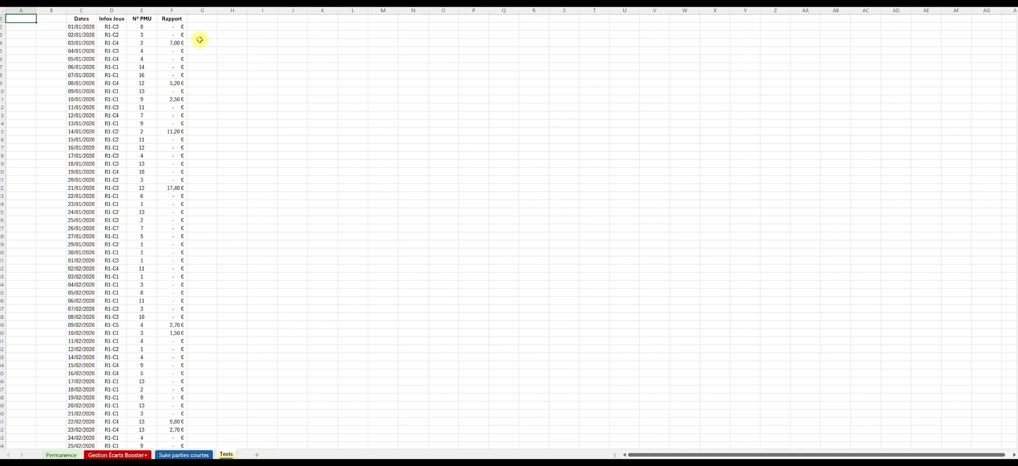
left_click_drag(174, 27, 186, 437)
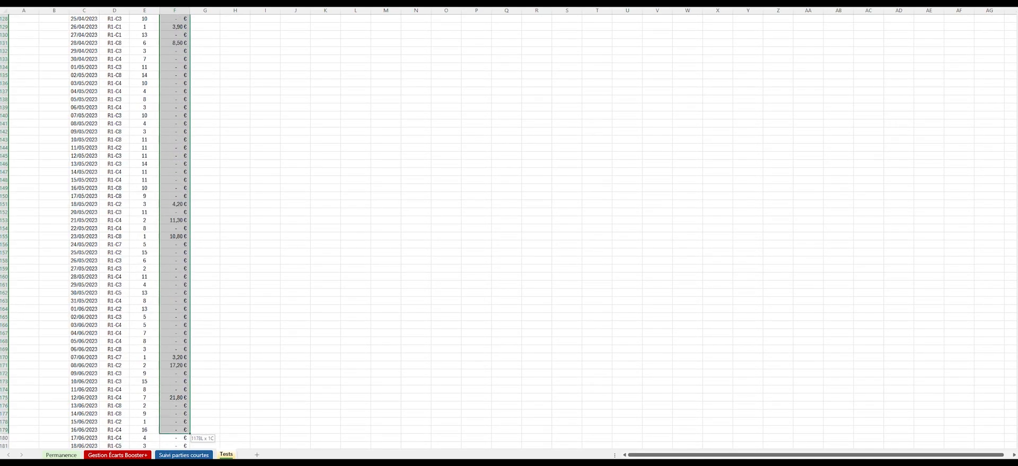
left_click_drag(186, 436, 190, 383)
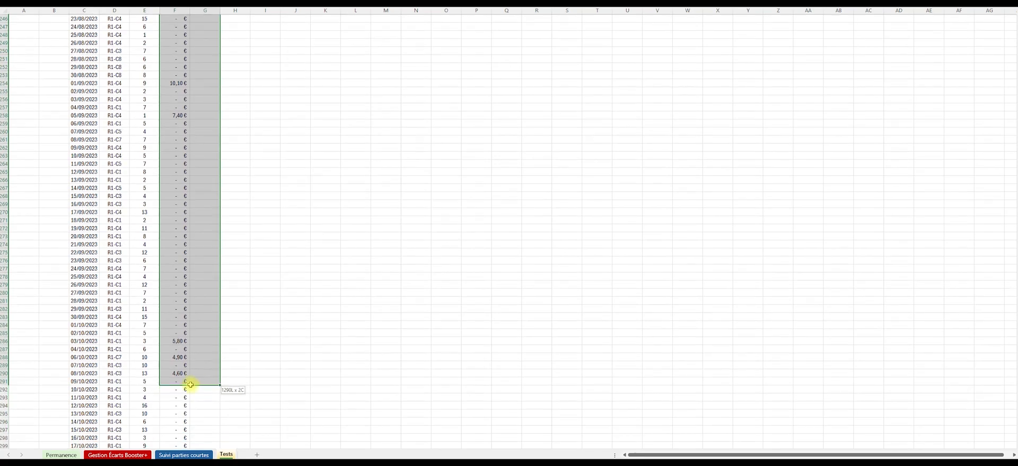
left_click_drag(182, 158, 172, 99)
left_click_drag(179, 26, 175, 33)
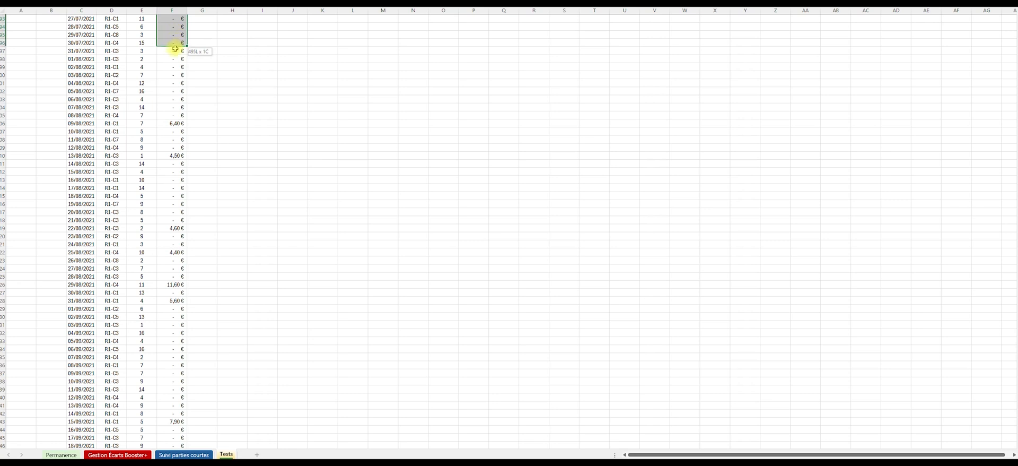
left_click_drag(174, 74, 175, 83)
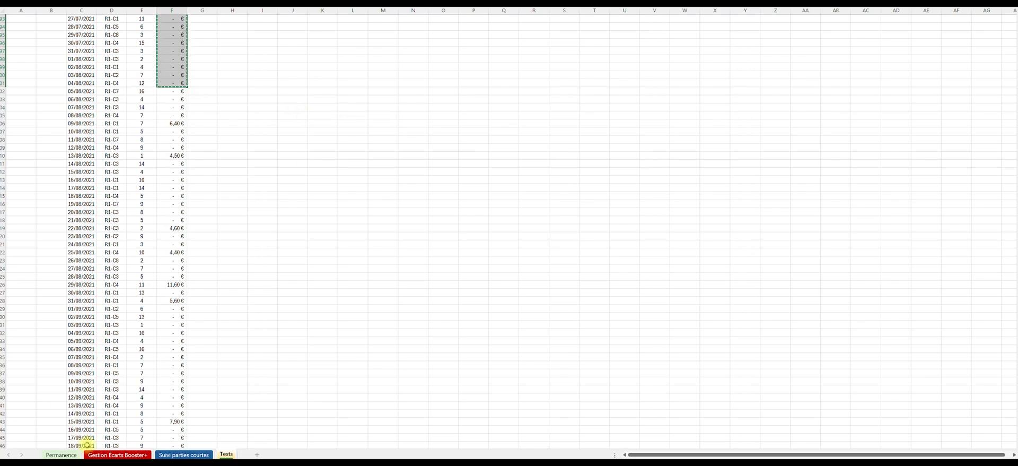
Paste the copied amounts into the Rapports column of Permanence from the 01/01/2020 row, keeping the sheet's own formatting
left_click(61, 454)
key("ctrl+v")
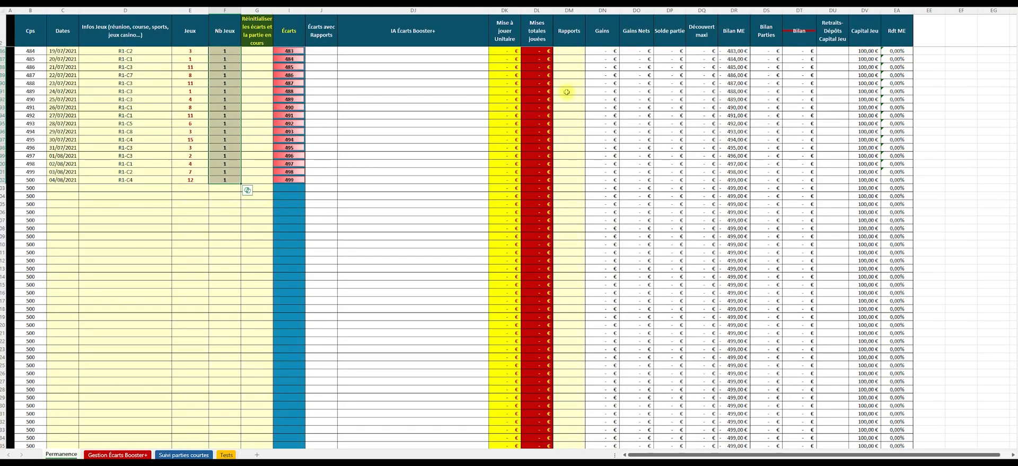
key("ctrl+Home")
left_click(561, 51)
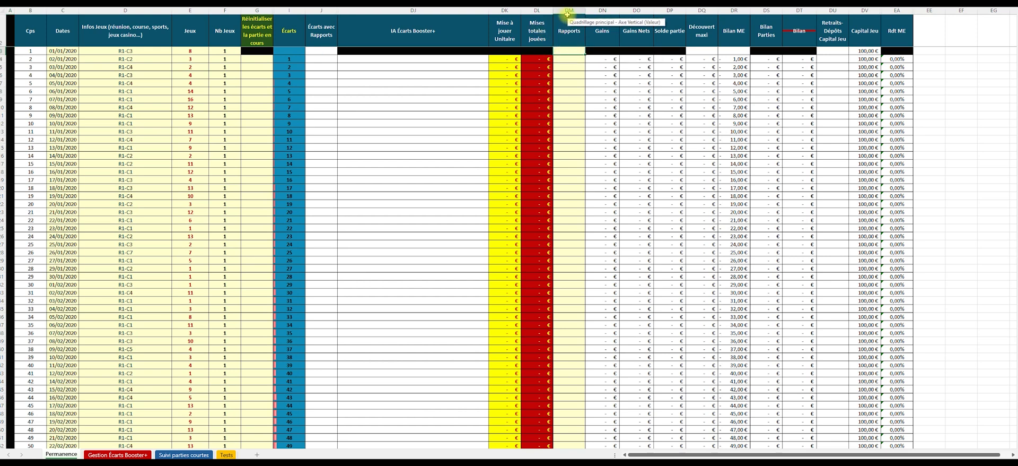
right_click(568, 51)
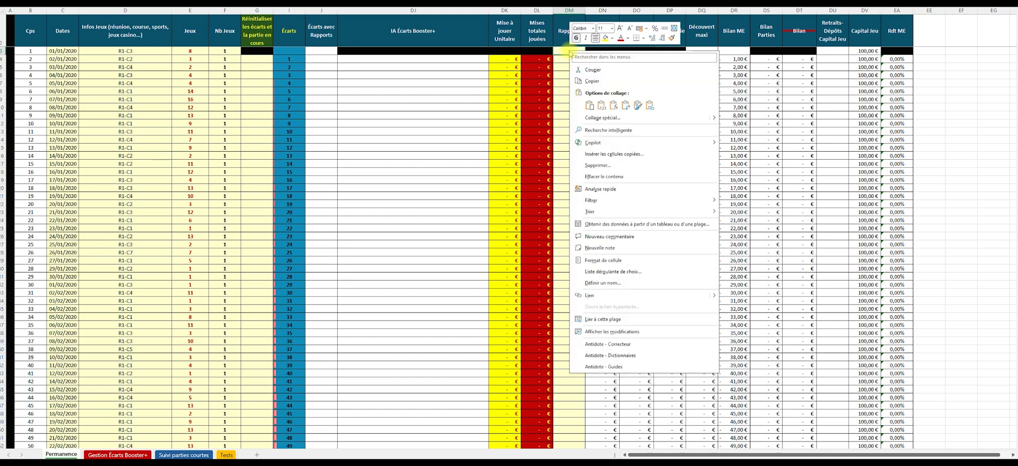
left_click(609, 106)
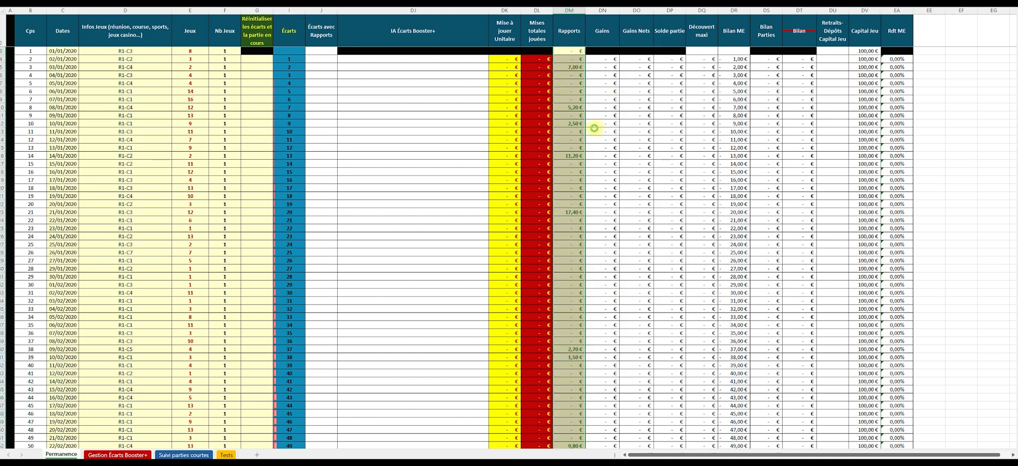
left_click(570, 91)
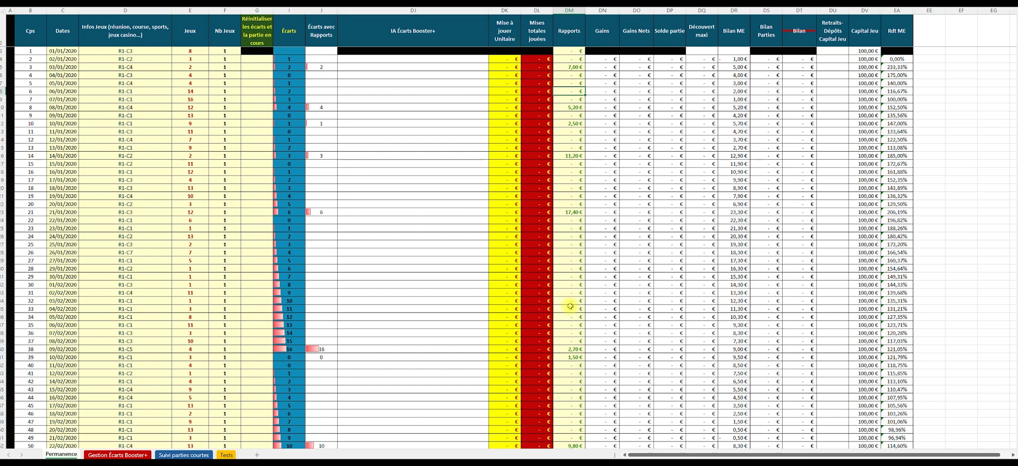
Examine the Écarts, Écarts avec Rapports and Rapports columns of Permanence down to the last entry, 04/08/2021
scroll(570, 305, "down", 20)
scroll(571, 302, "down", 20)
scroll(571, 302, "down", 6)
scroll(574, 301, "down", 20)
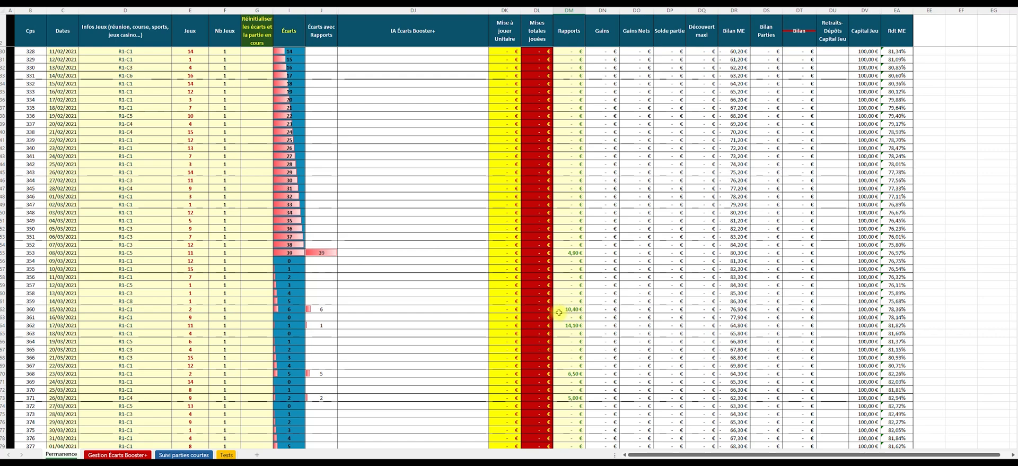
scroll(558, 312, "down", 18)
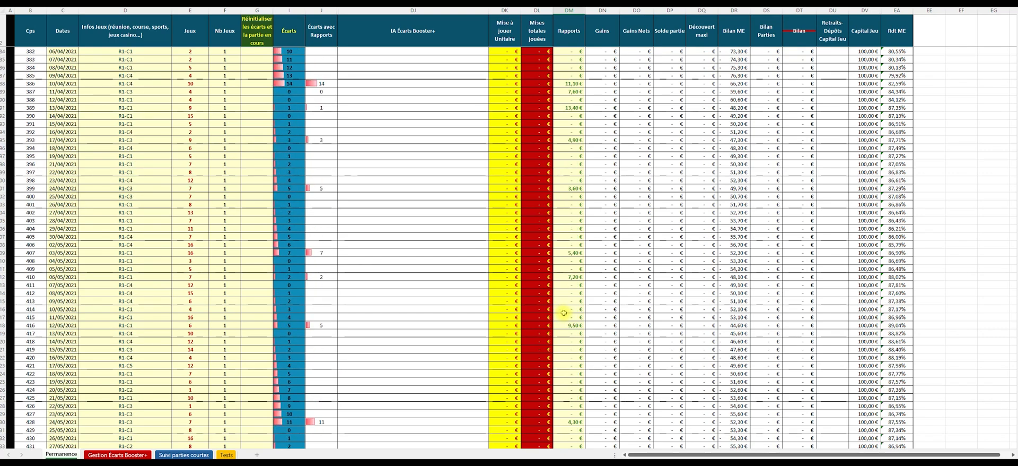
scroll(398, 302, "down", 20)
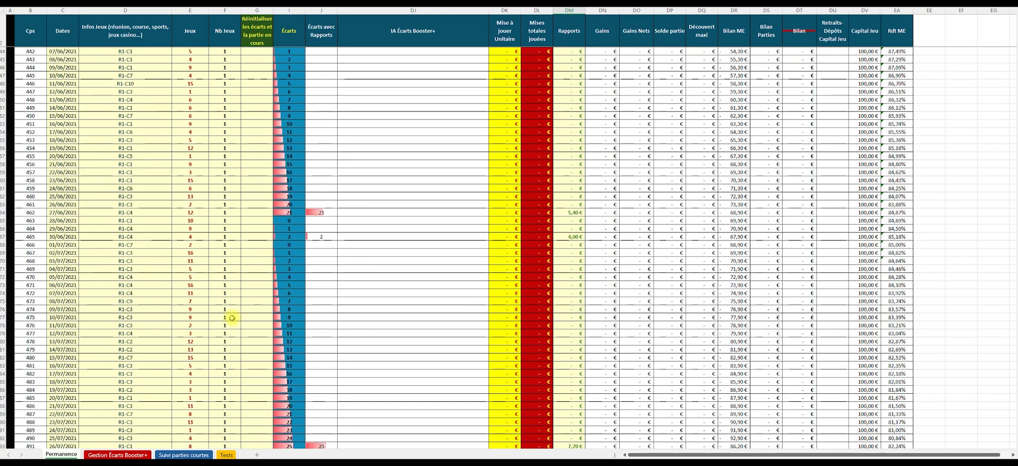
scroll(232, 317, "down", 9)
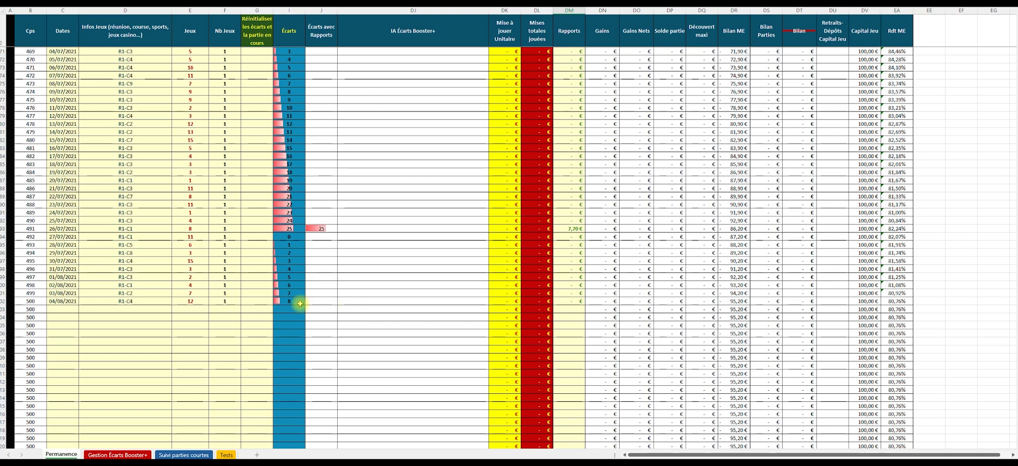
left_click(578, 301)
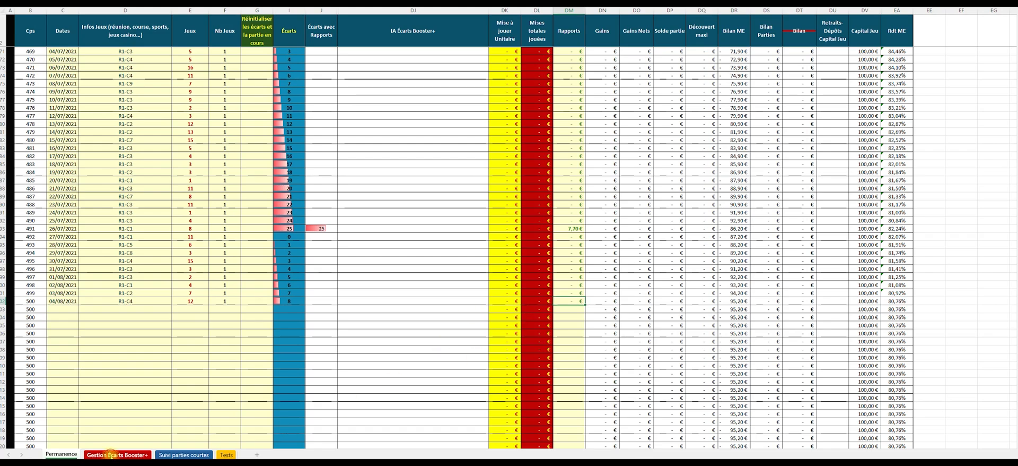
In the Gestion Écarts Booster+ sheet, set Mise de base to 1,00 € for écart 0 and fill it down to écart 39
left_click(110, 454)
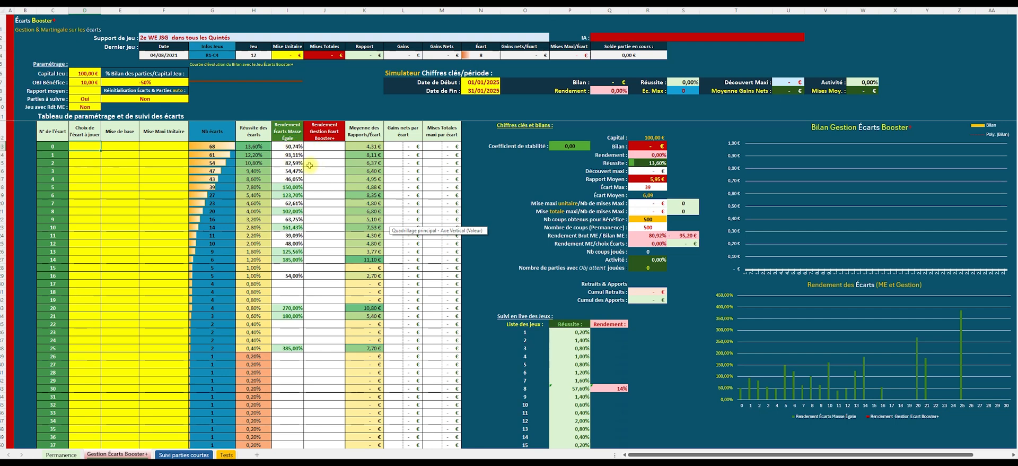
left_click(123, 145)
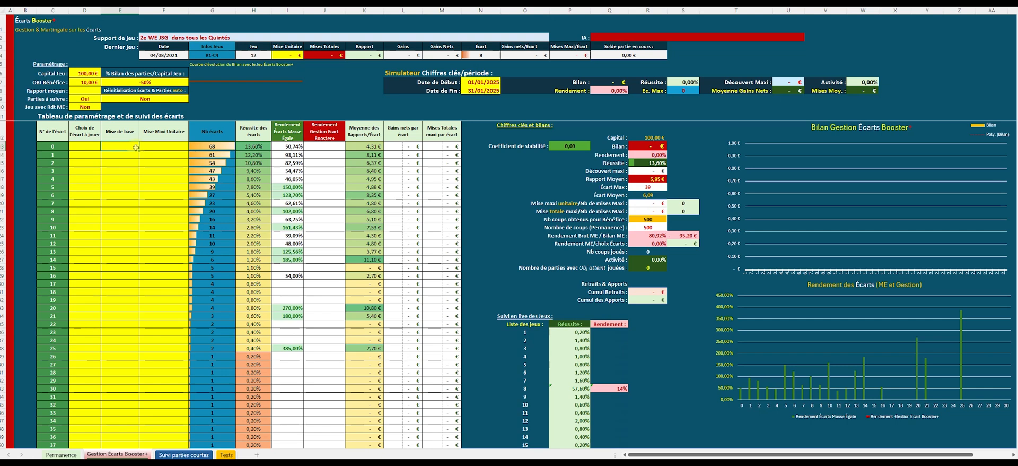
type("1,00 €")
key("Return")
left_click_drag(139, 150, 142, 314)
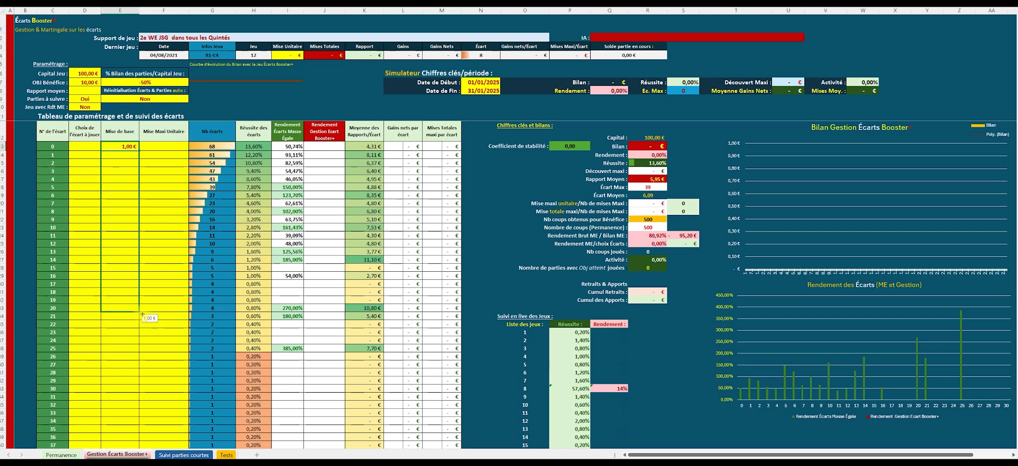
mouse_move(142, 314)
left_mouse_down()
mouse_move(142, 454)
mouse_move(139, 428)
left_mouse_up()
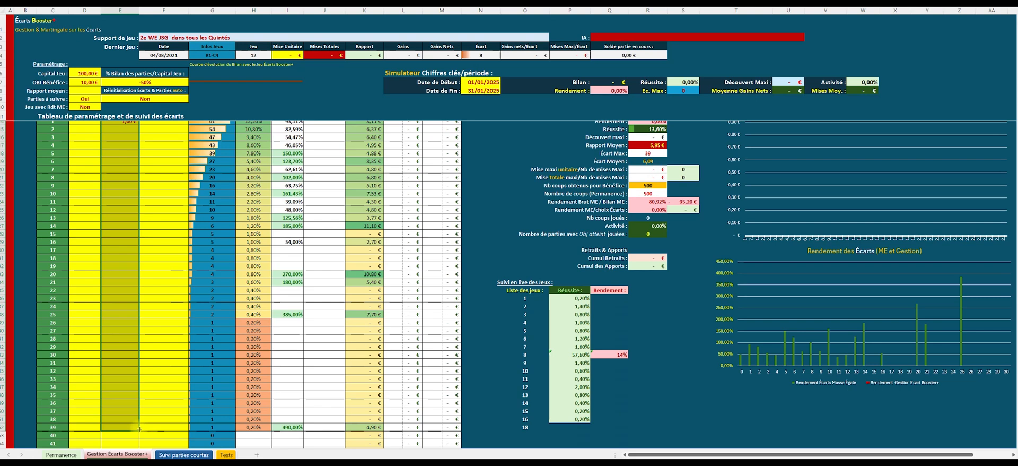
scroll(127, 183, "up", 1)
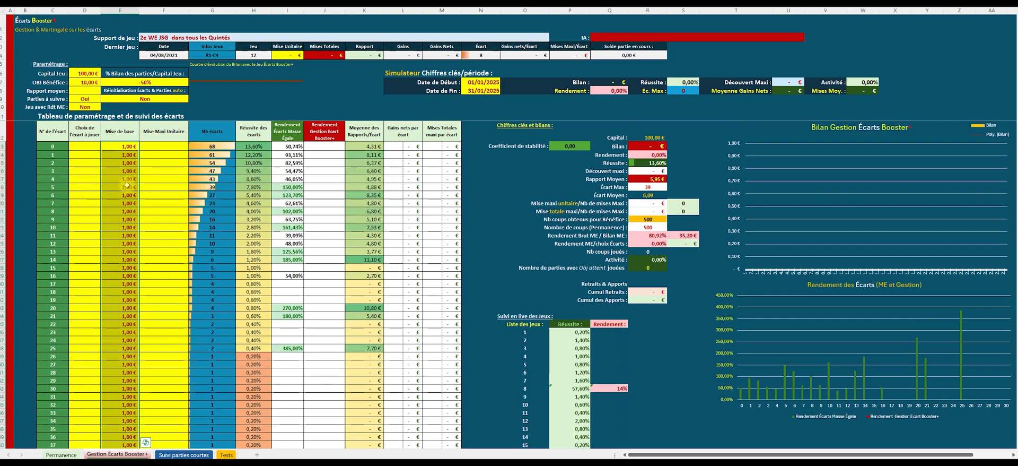
Mark écart 0 with an X in the Choix de l'écart à jouer column
left_click(95, 148)
type("x")
key("Return")
type("x")
key("Escape")
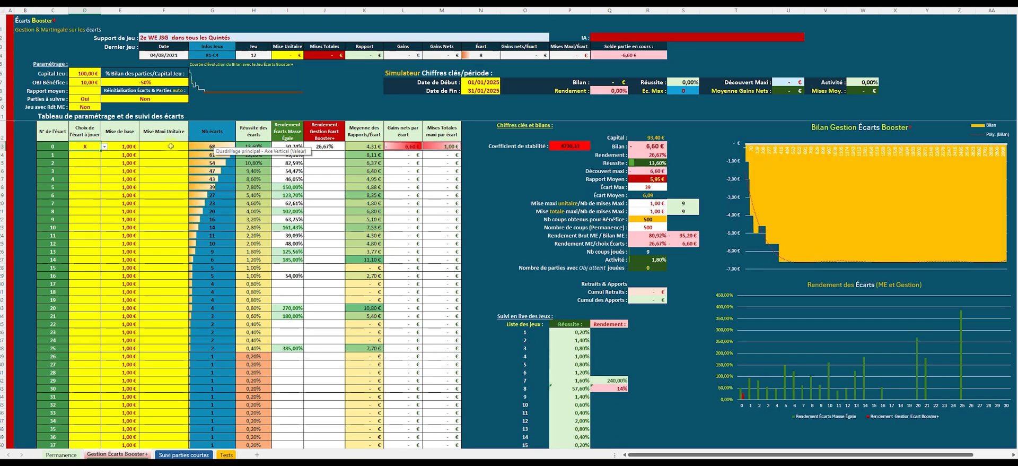
Set the Mise Maxi Unitaire of écart 0 to 20 € and check its Rendement Gestion Écart Booster+
left_click(171, 146)
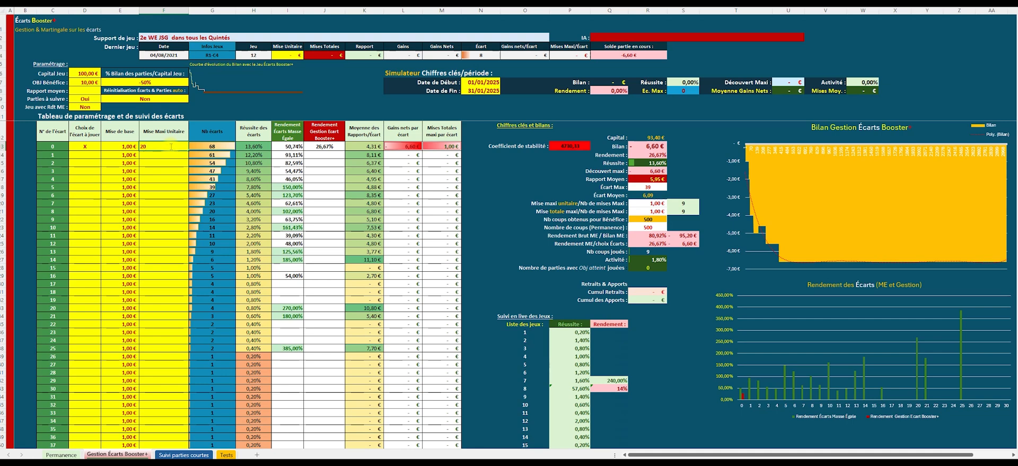
key("Return")
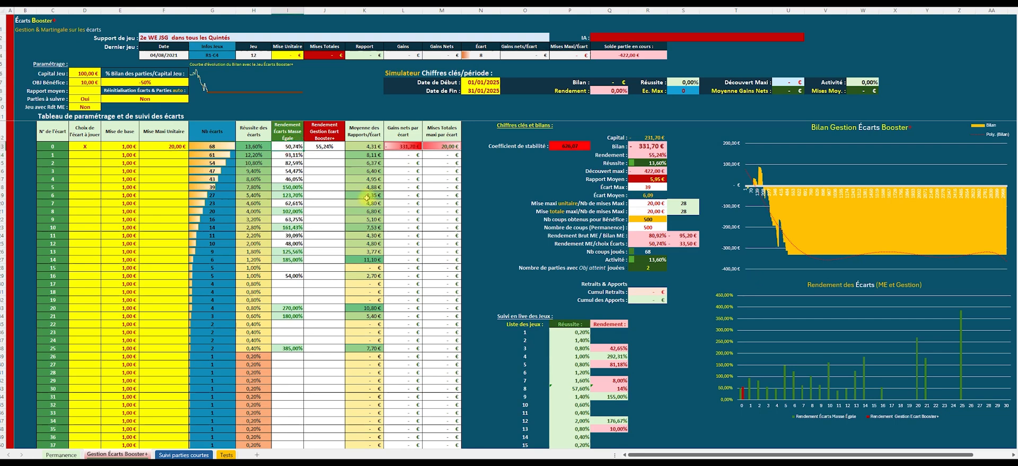
left_click(329, 146)
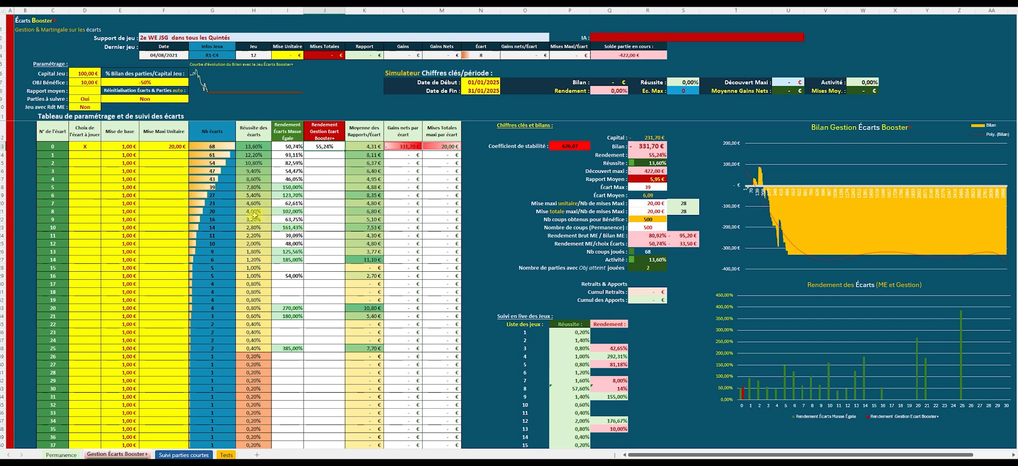
Try a Mise Maxi Unitaire of 100 € for écart 0, and set it back to 20 €
left_click(171, 146)
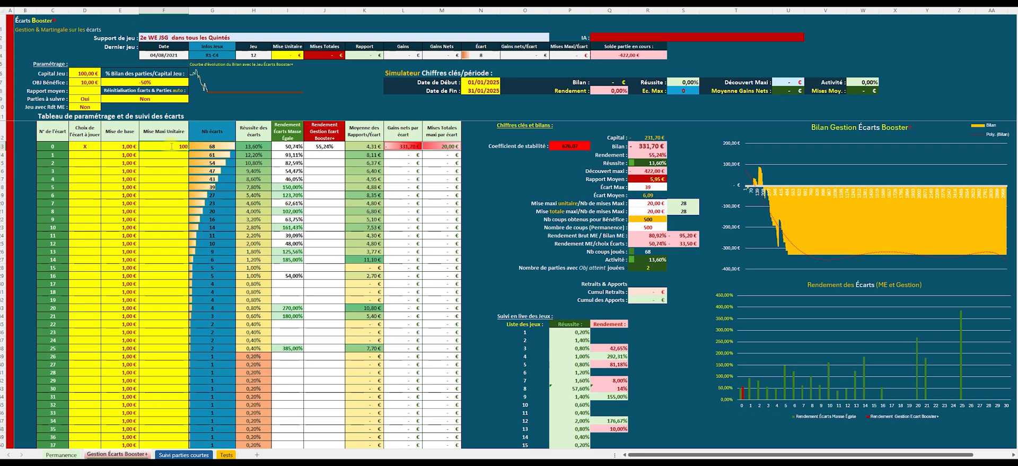
key("Return")
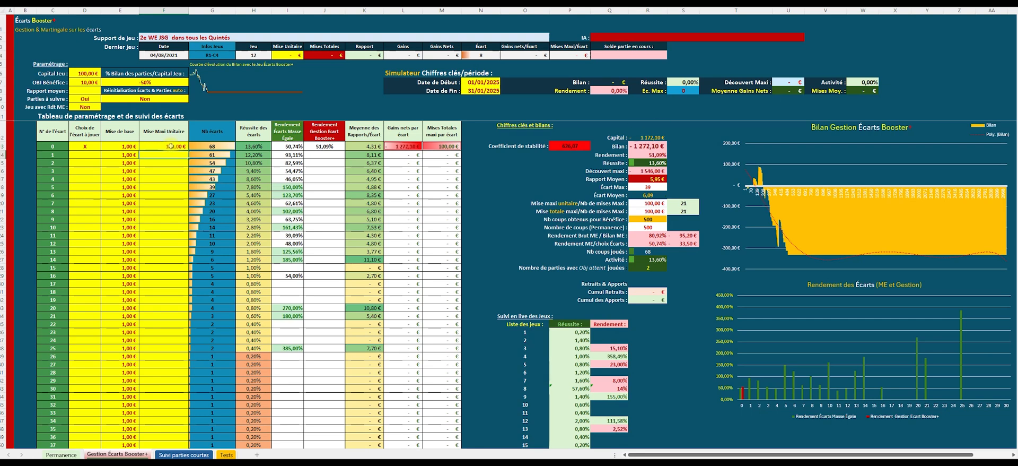
left_click(163, 146)
type("20")
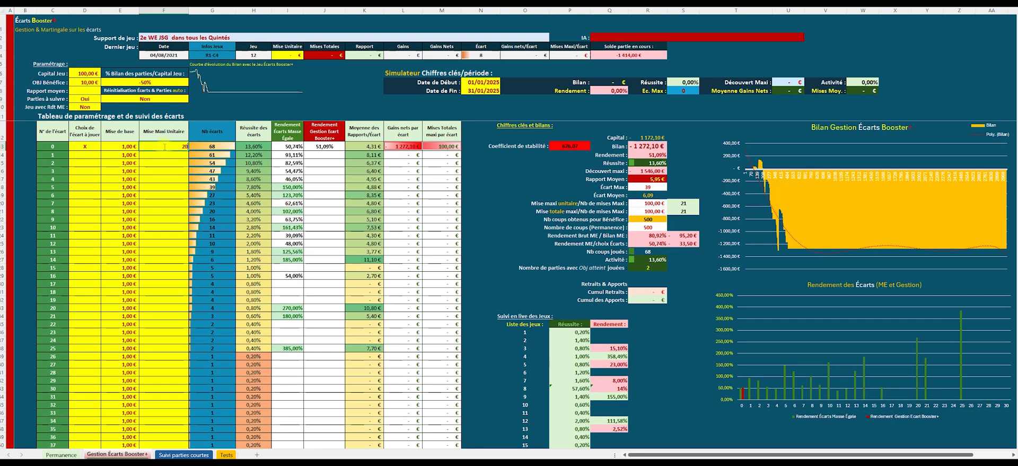
Remove the X from écart 0 and mark écart 1 with an X in the Choix de l'écart à jouer column
left_click(97, 150)
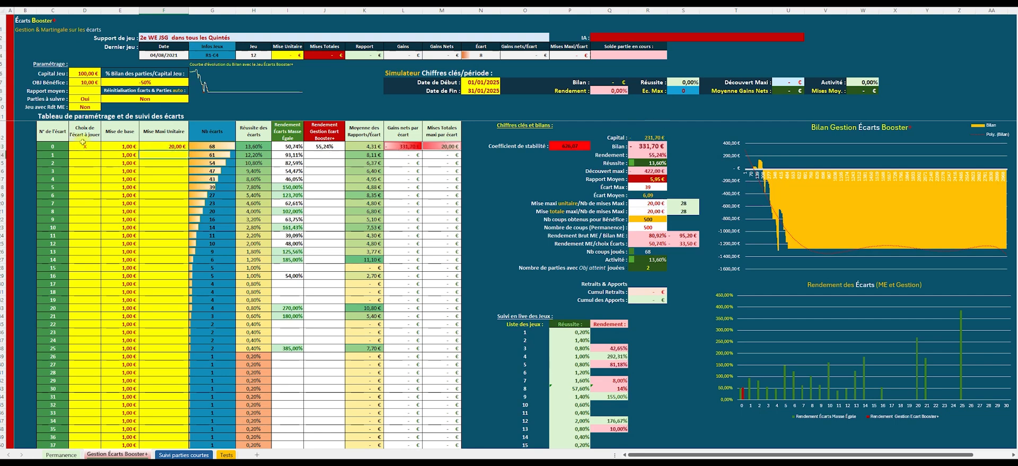
left_click(105, 147)
left_click(85, 162)
left_click(104, 147)
left_click(87, 154)
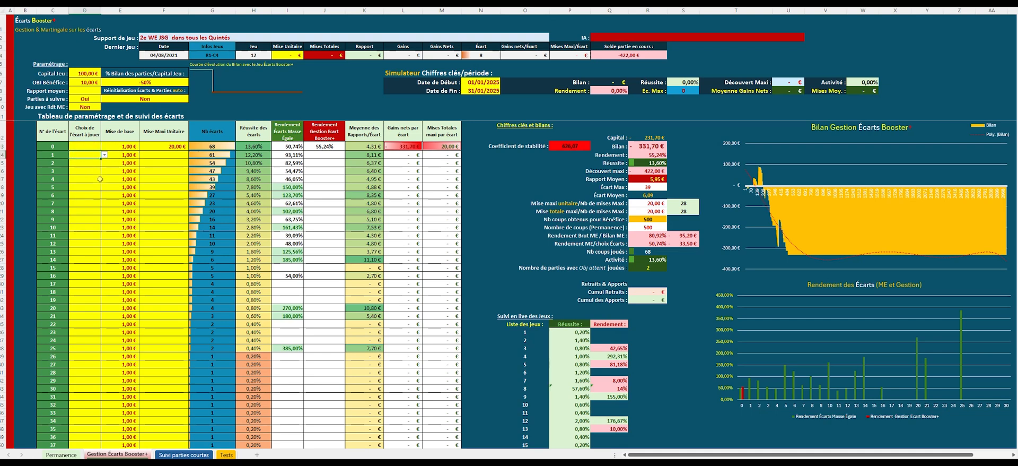
left_click(105, 154)
left_click(88, 164)
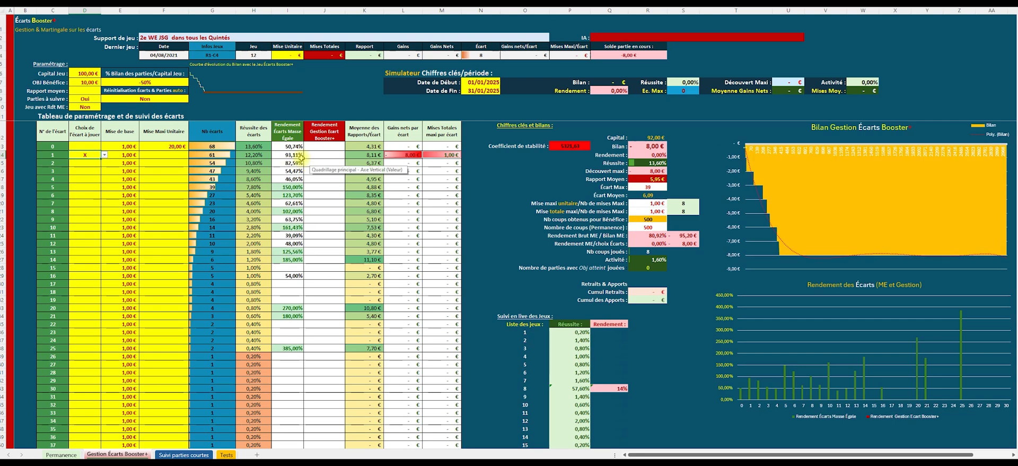
Set the Mise Maxi Unitaire of écart 1 to 20 €
left_click(169, 156)
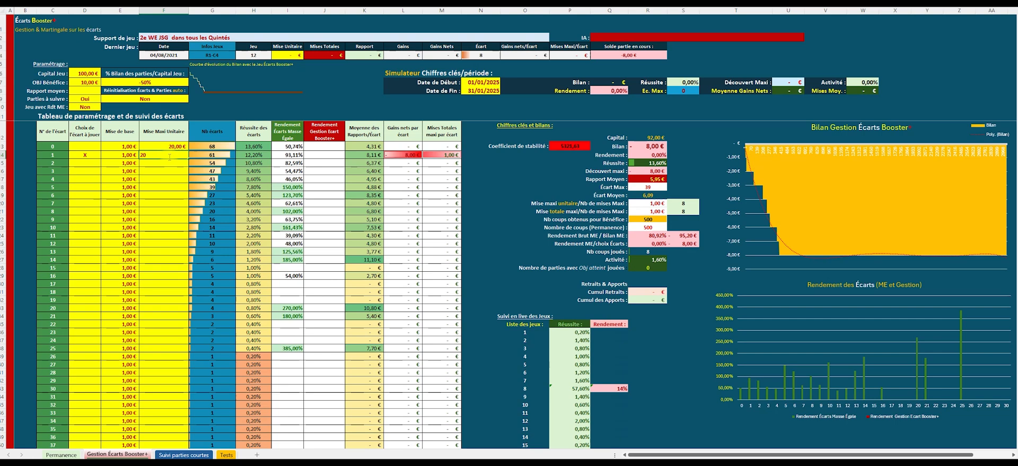
type("20")
key("Return")
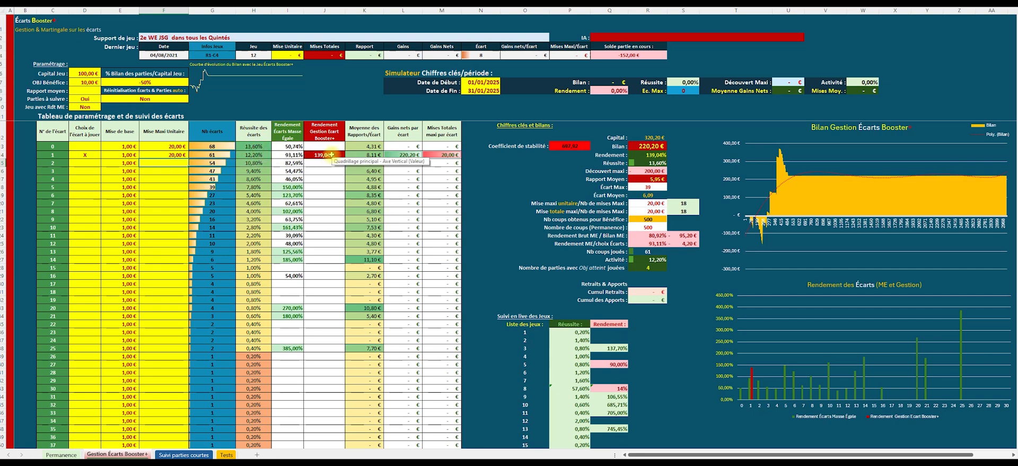
Mark écart 2 with an X in the Choix de l'écart à jouer column
left_click(89, 163)
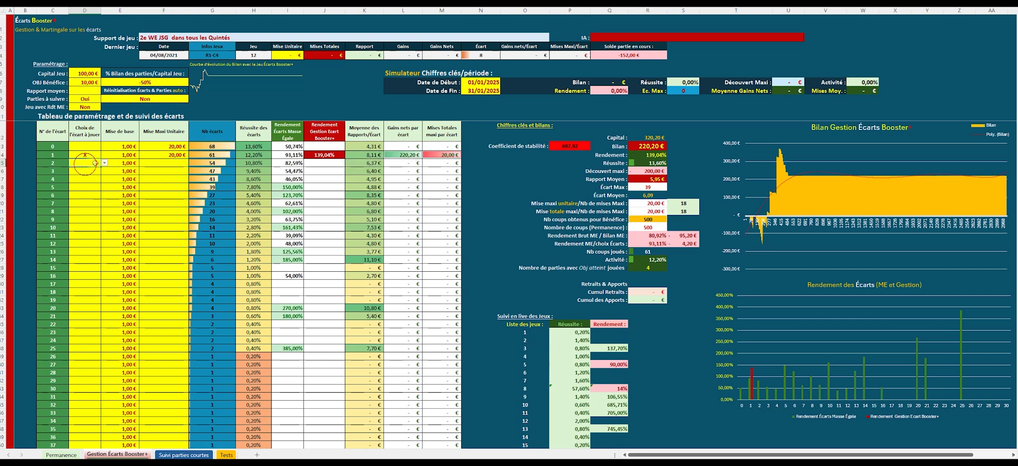
type("x")
key("Return")
type("x")
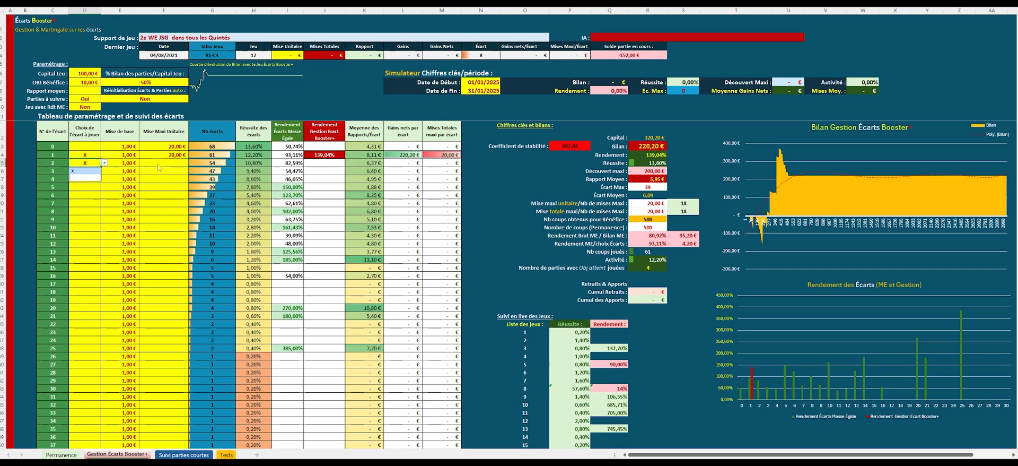
key("Escape")
Fill the 20 € Mise Maxi Unitaire of écart 1 down to écart 39
left_click(176, 155)
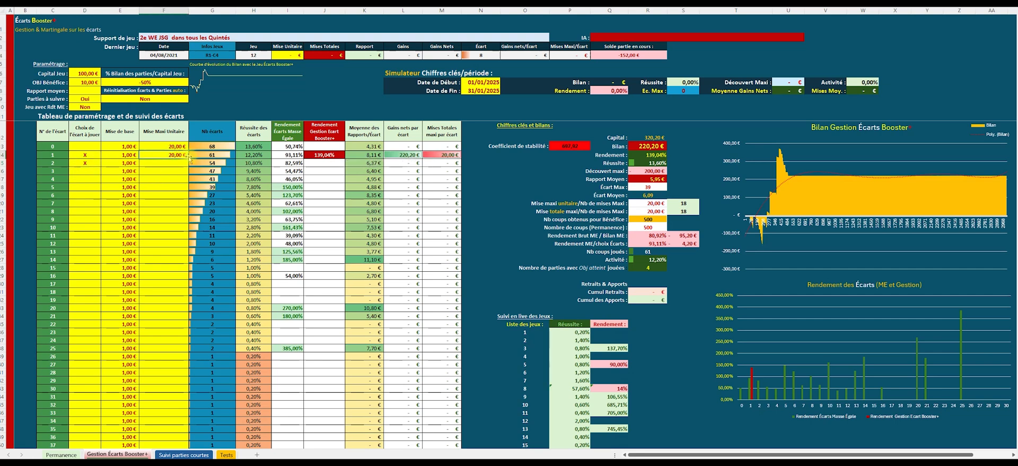
left_click_drag(190, 158, 181, 370)
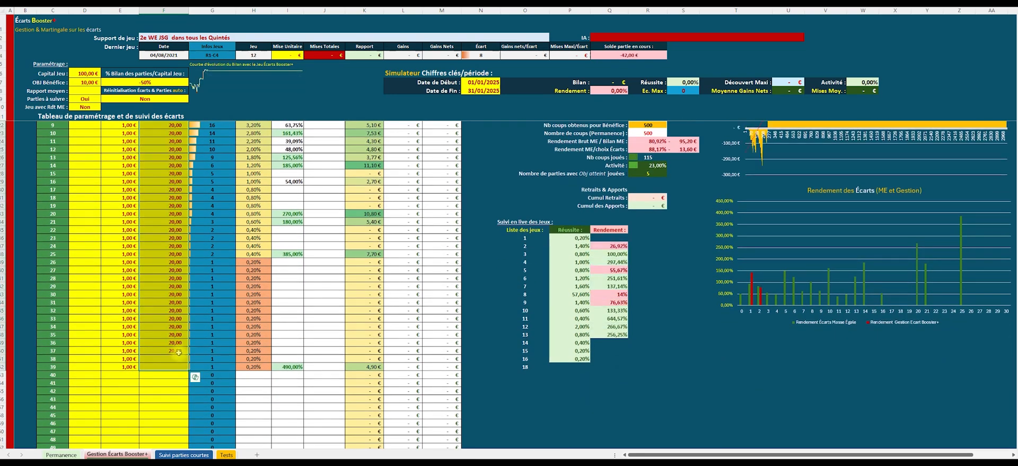
scroll(178, 351, "up", 4)
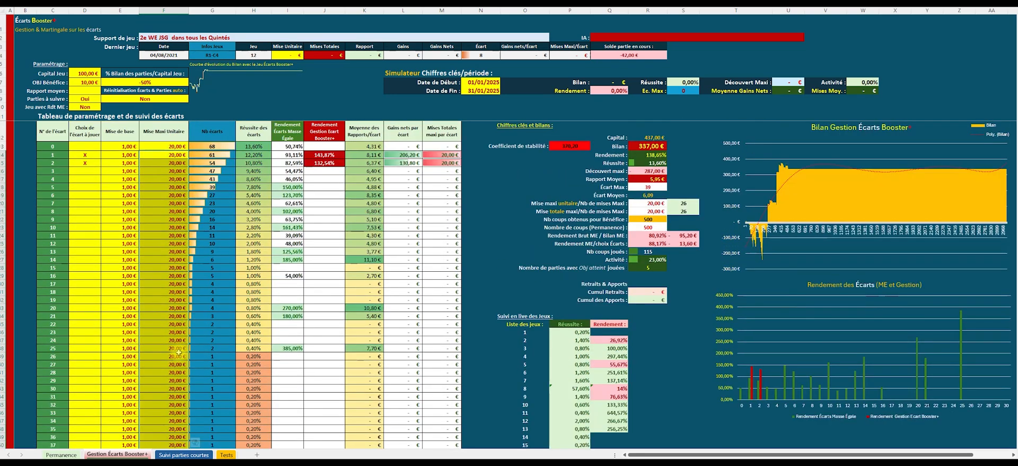
left_click(163, 162)
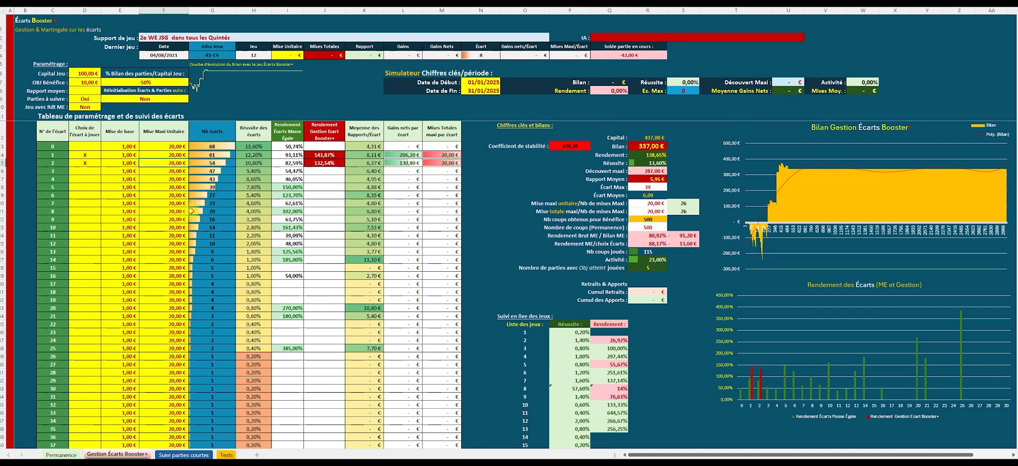
Try écart 3 with an X to check its effect on the Bilan and Rendement, and clear the mark
left_click(89, 171)
left_click(104, 171)
left_click(94, 181)
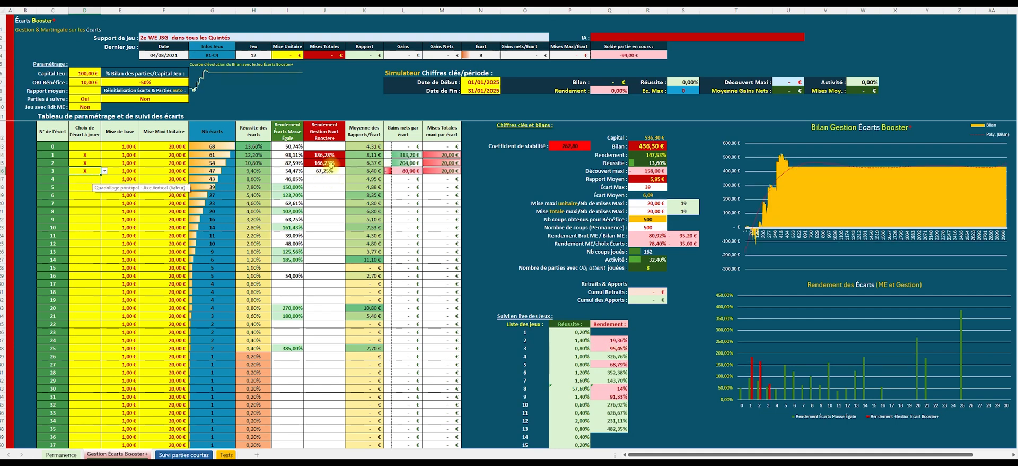
left_click(105, 170)
left_click(96, 183)
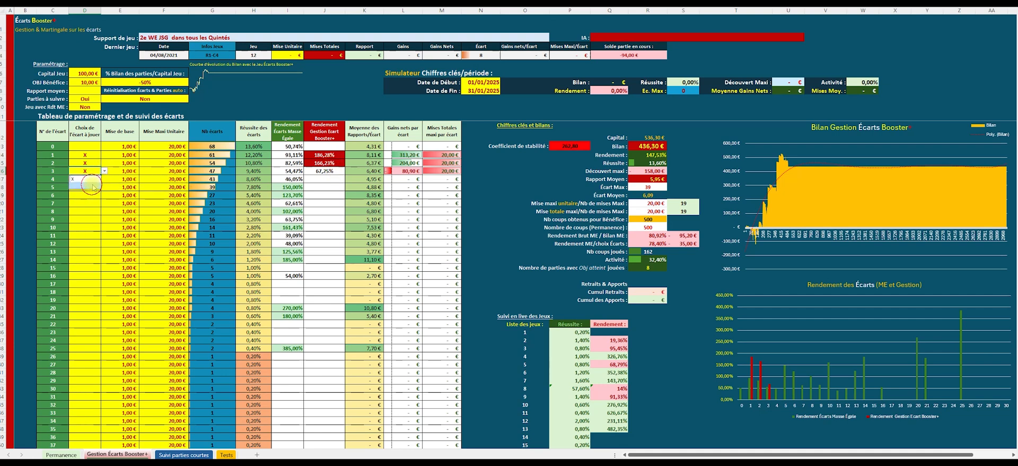
left_click(94, 186)
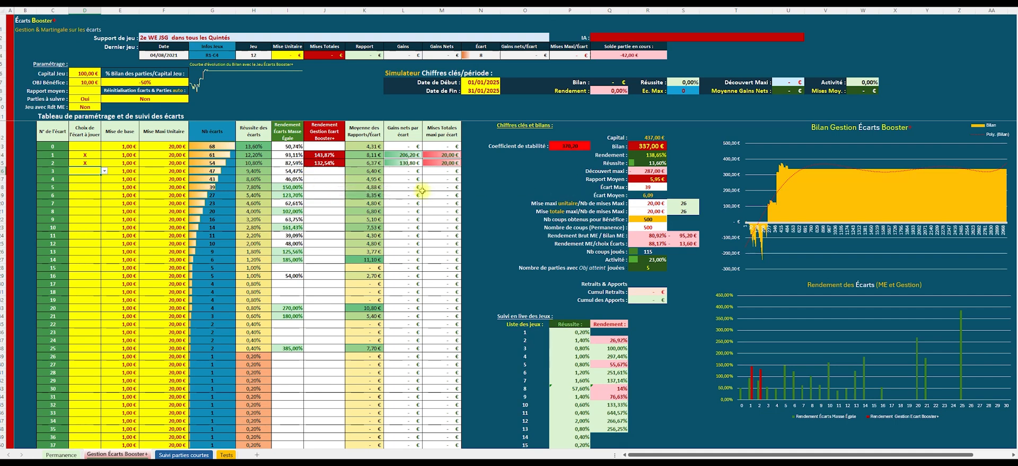
Try écart 3 again and écart 4 in turn, clearing each X after checking its effect on the Bilan
left_click(106, 172)
left_click(91, 181)
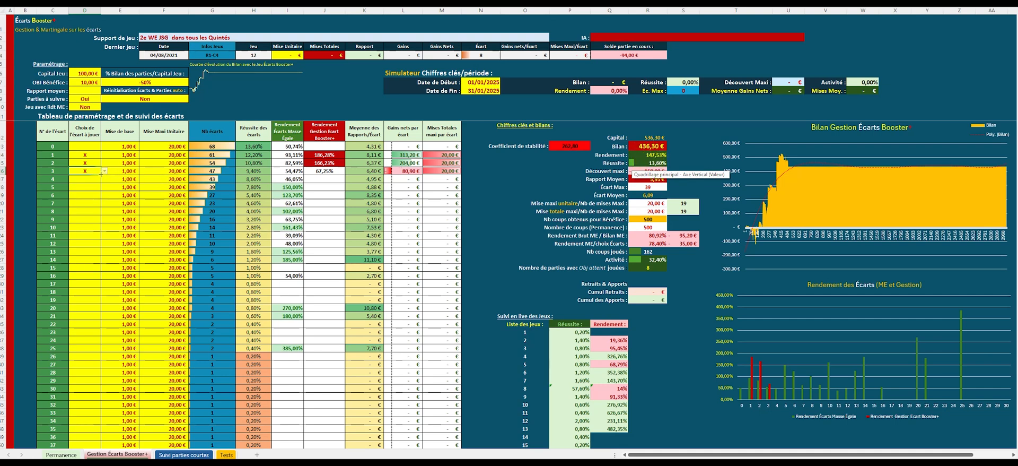
left_click(91, 179)
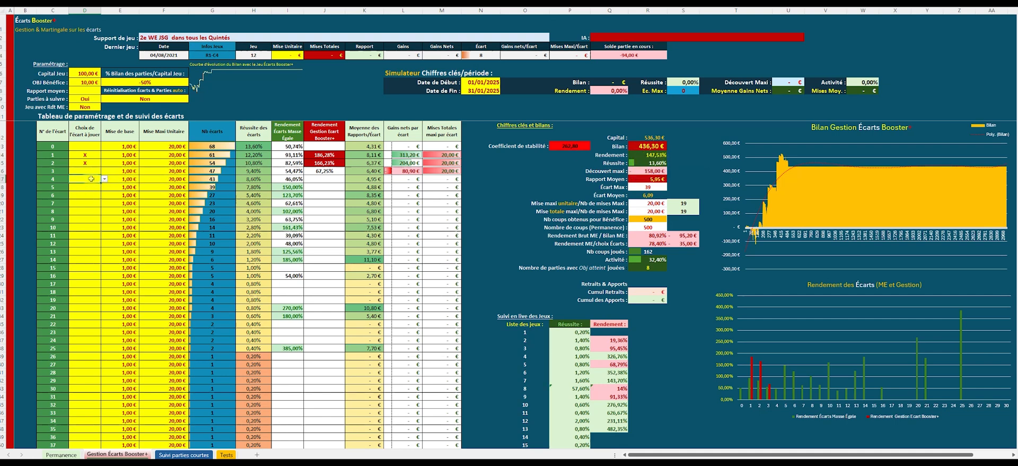
left_click(104, 179)
left_click(89, 187)
left_click(89, 188)
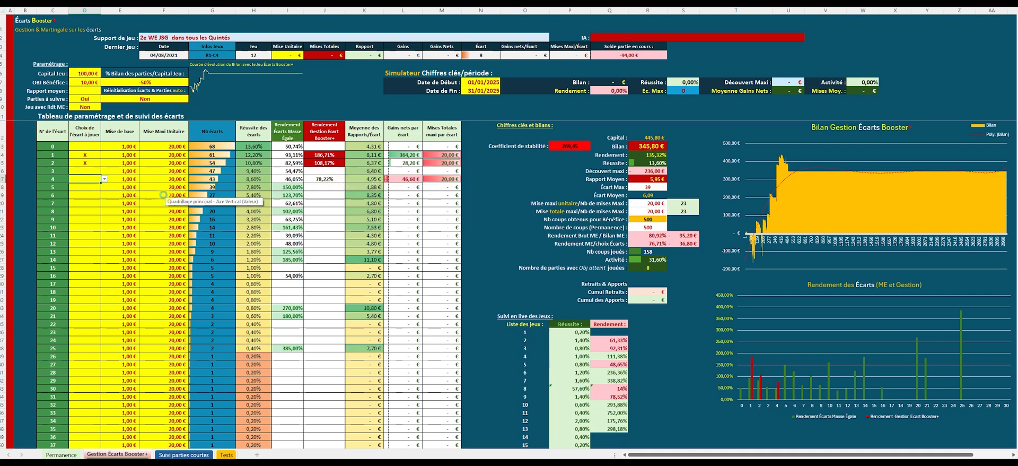
Mark écarts 5 and 6 with an X in the Choix de l'écart à jouer column
left_click(98, 194)
type("X")
left_click(85, 195)
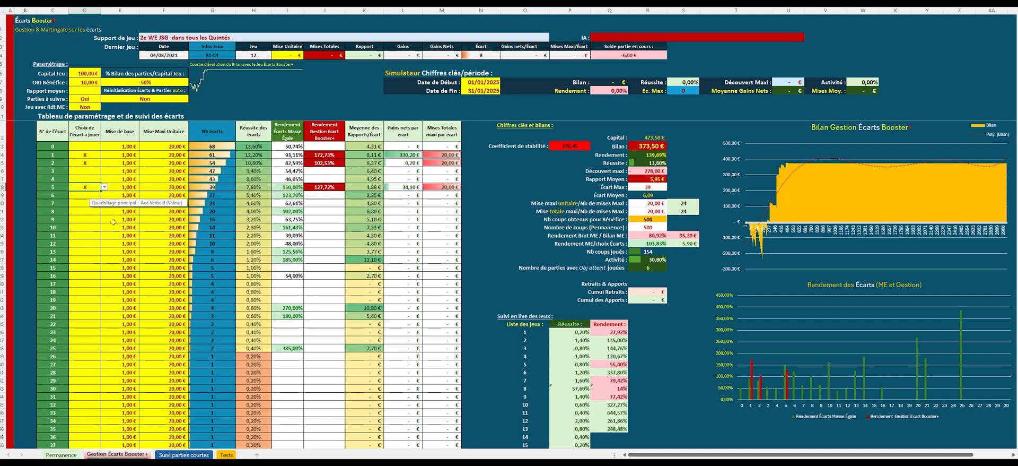
left_click(104, 196)
left_click(104, 196)
left_click(89, 205)
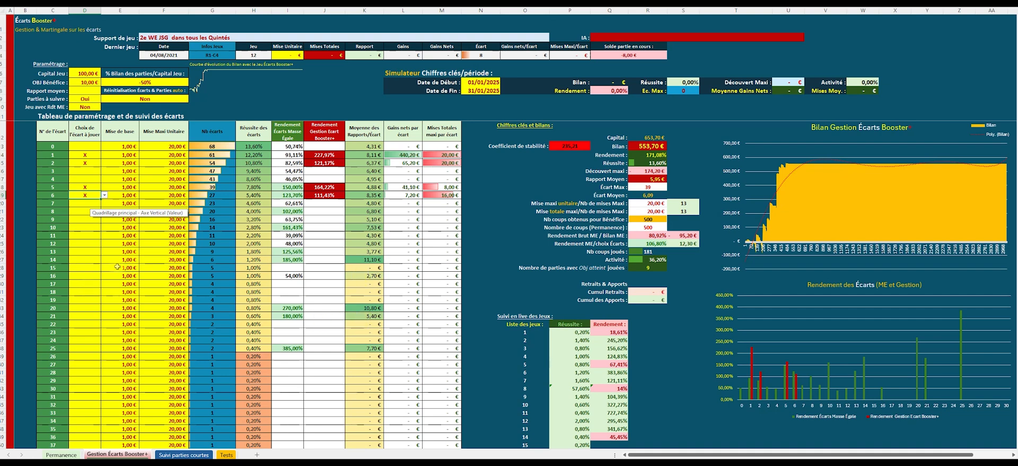
Try écarts 7 and 8 in turn as played écarts, clearing their marks after comparing the Bilan
left_click(90, 203)
left_click(104, 203)
left_click(90, 214)
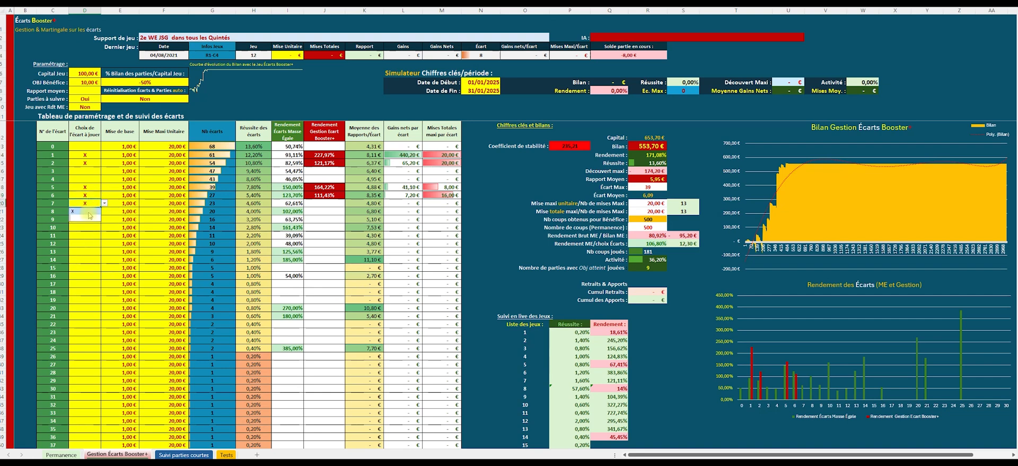
left_click(88, 212)
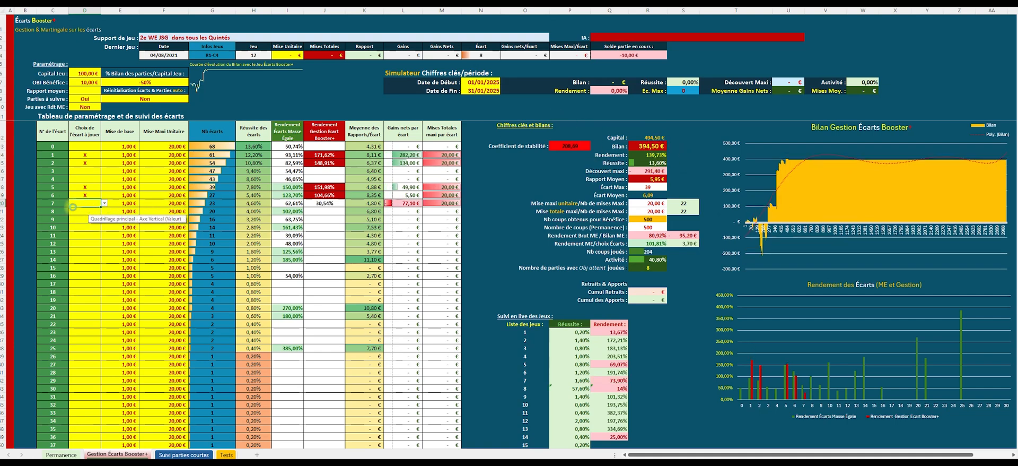
left_click(101, 214)
left_click(104, 213)
left_click(88, 220)
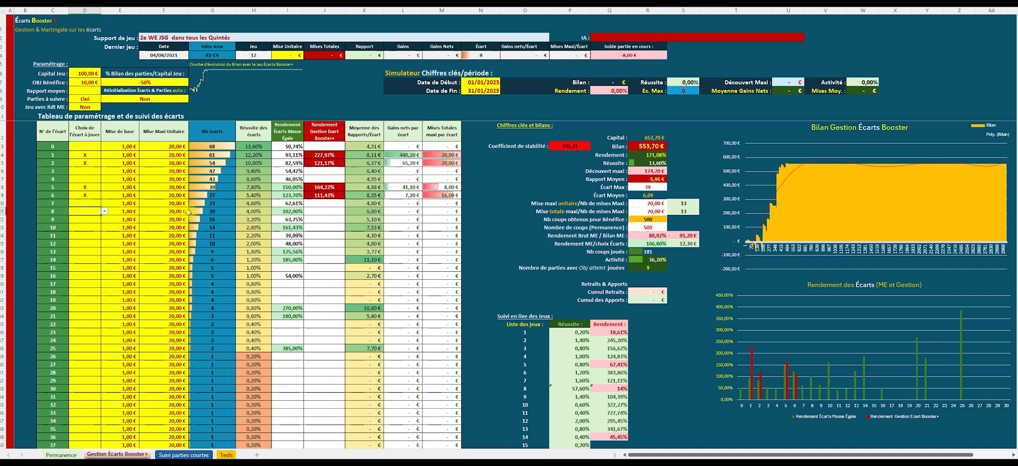
Mark écarts 9 and 10 with an X in the Choix de l'écart à jouer column
left_click(99, 218)
left_click(104, 219)
left_click(87, 228)
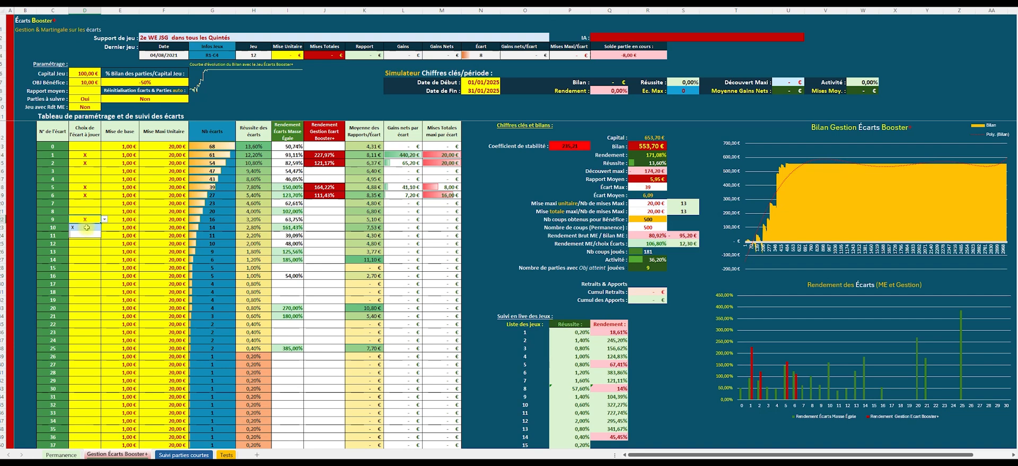
left_click(86, 227)
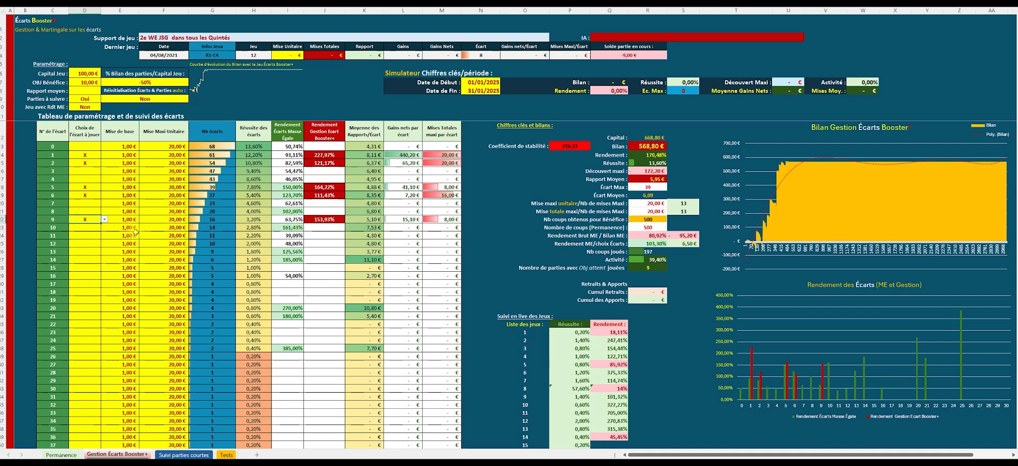
left_click(104, 228)
left_click(104, 227)
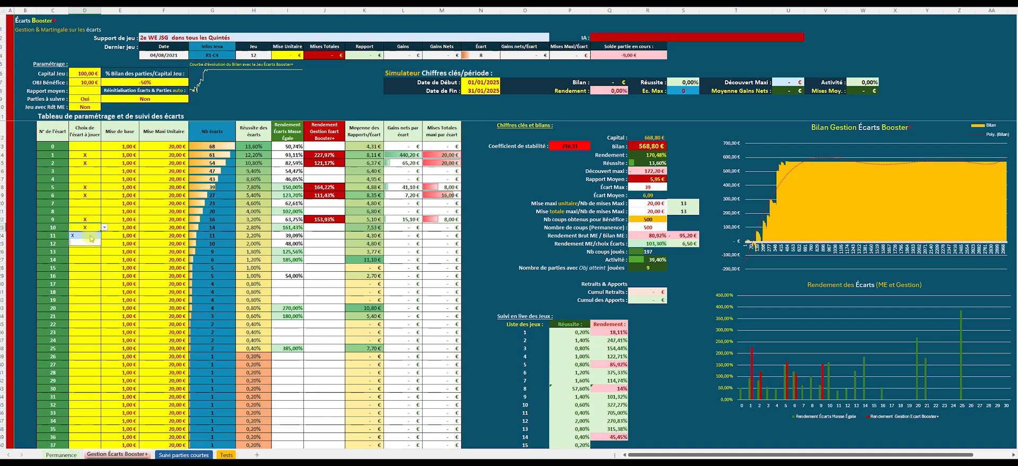
left_click(90, 235)
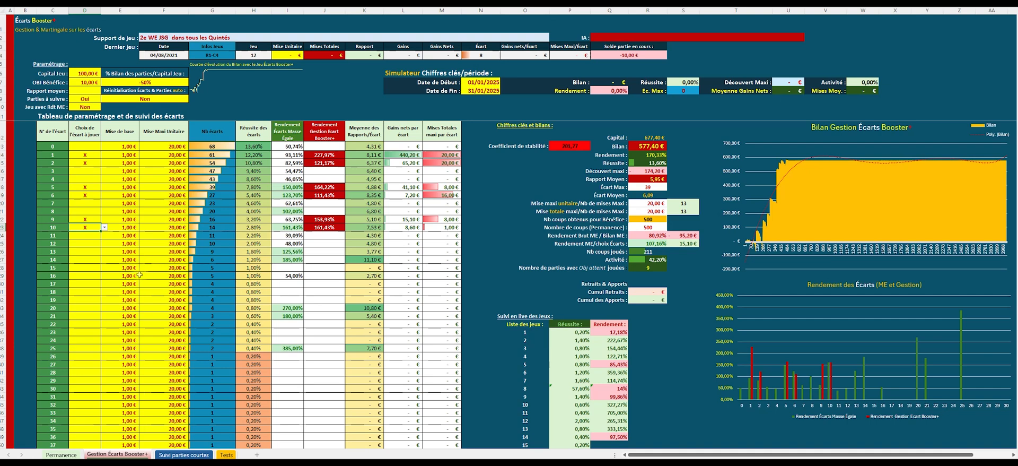
Try écarts 11 and 12 in turn with an X, clearing each after checking its Rendement Gestion Écart Booster+
left_click(85, 237)
left_click(104, 235)
left_click(88, 243)
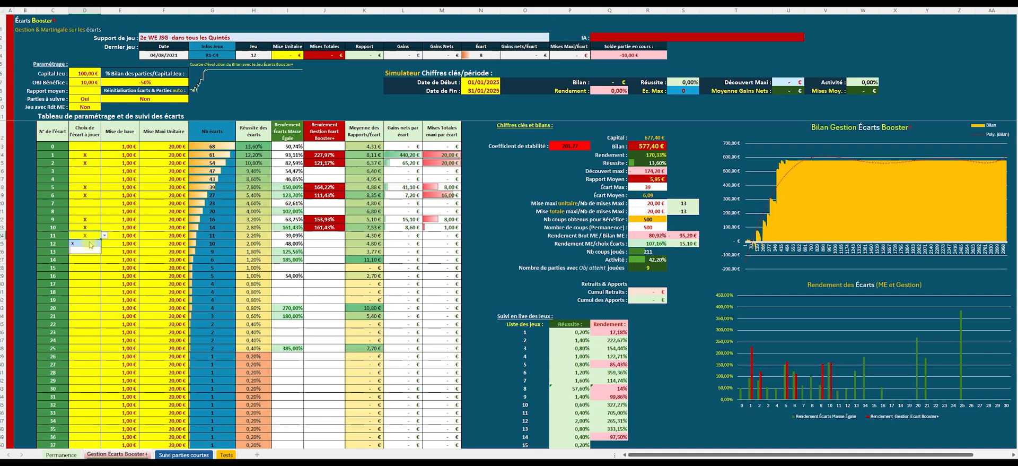
left_click(90, 244)
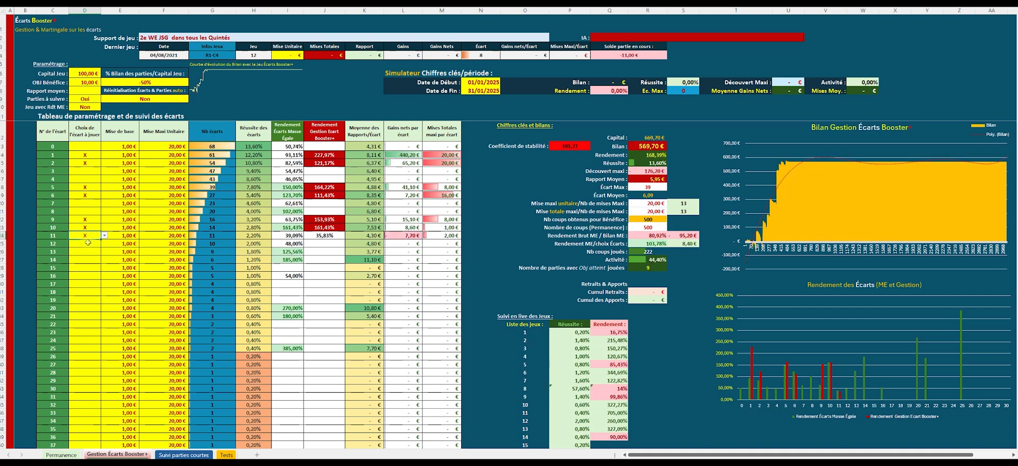
left_click(87, 243)
left_click(105, 243)
left_click(96, 251)
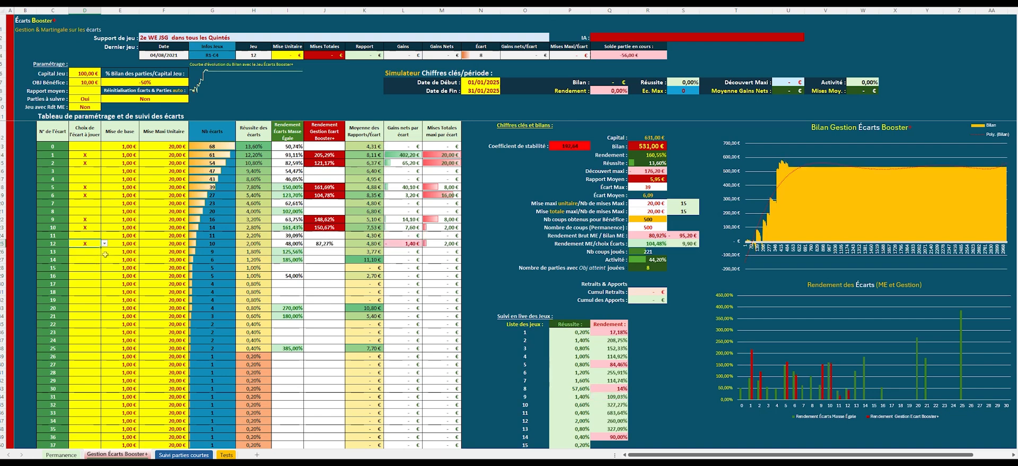
Mark écarts 13 and 14 with an X in the Choix de l'écart à jouer column
left_click(88, 251)
left_click(104, 251)
left_click(93, 259)
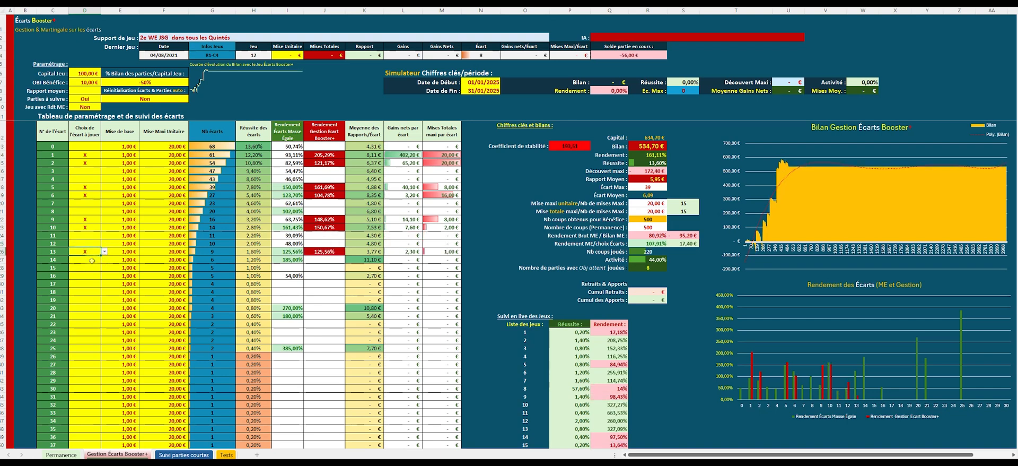
left_click(93, 260)
left_click(105, 260)
left_click(93, 268)
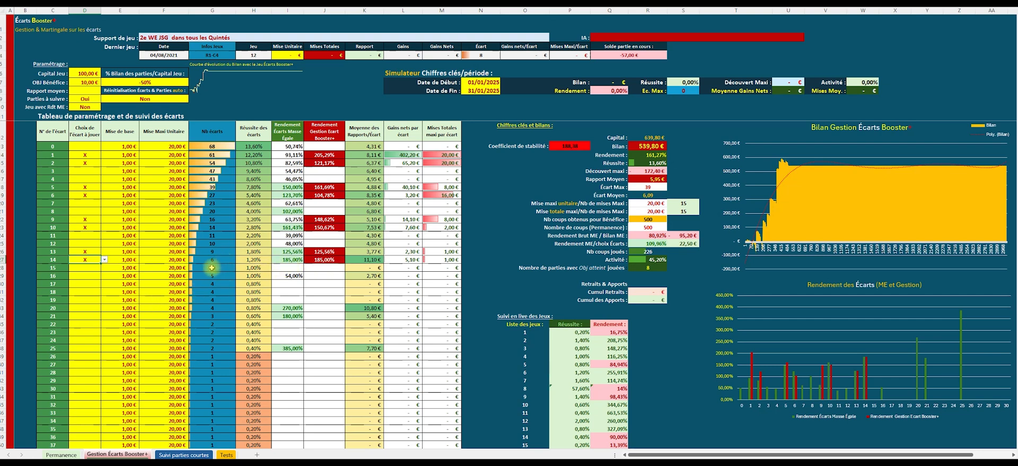
Mark écart 16 with an X in the Choix de l'écart à jouer column
left_click(92, 275)
type("x")
key("Return")
type("x")
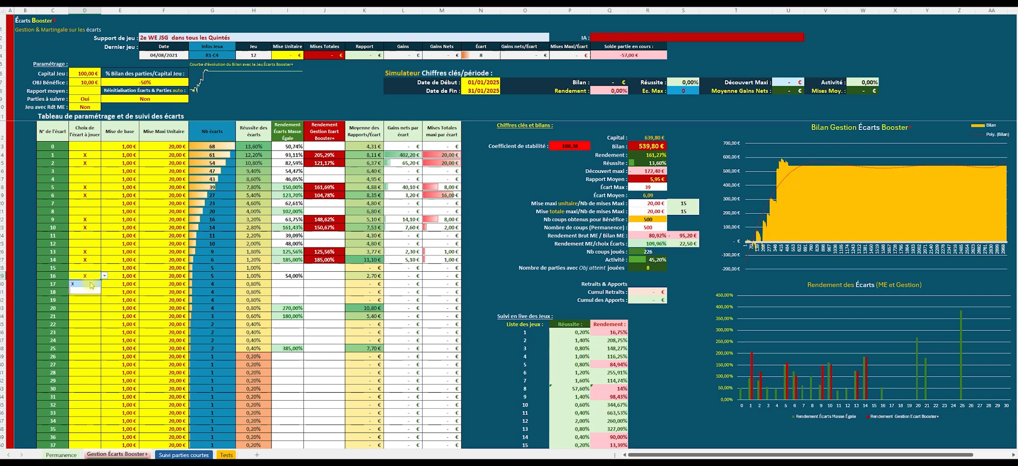
Clear the X from écart 16 and mark écart 20 with an X in the Choix de l'écart à jouer column
key("Escape")
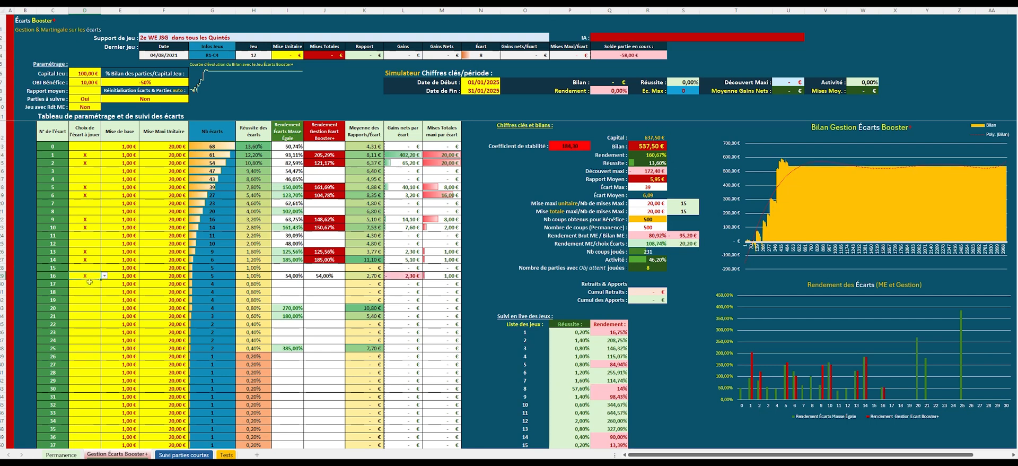
key("Delete")
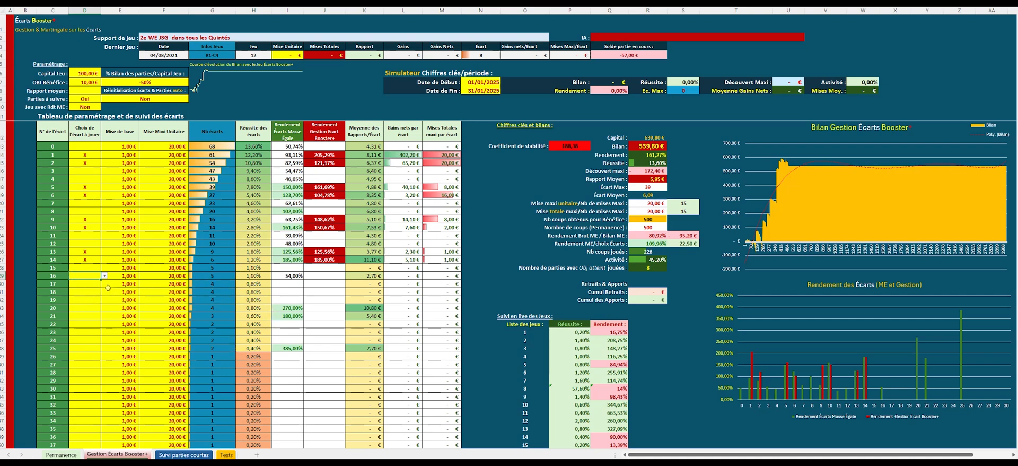
left_click(103, 308)
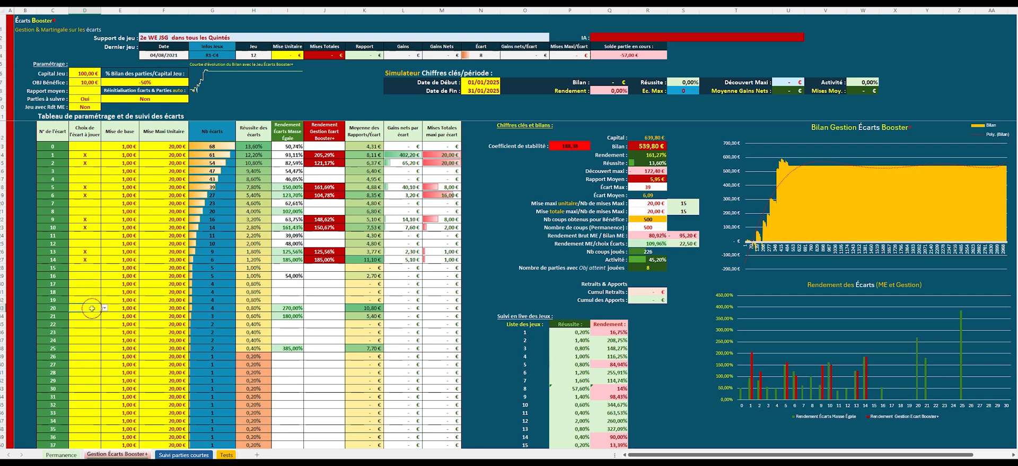
left_click(105, 308)
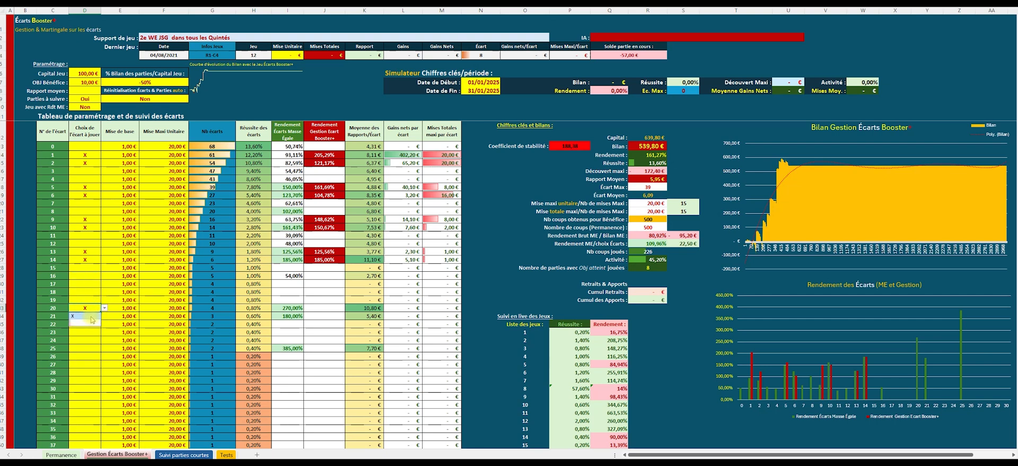
left_click(92, 316)
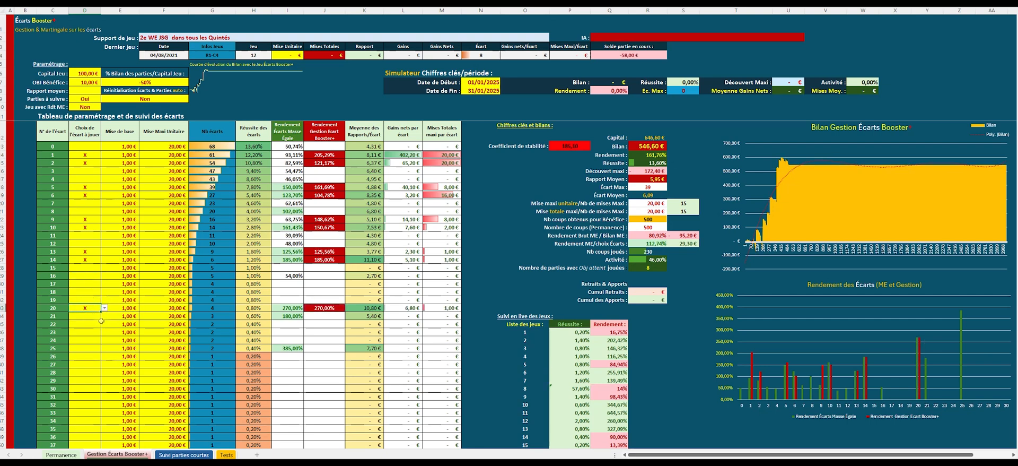
Mark écarts 21 and 25 with an X in the Choix de l'écart à jouer column
left_click(103, 317)
left_click(105, 316)
left_click(93, 324)
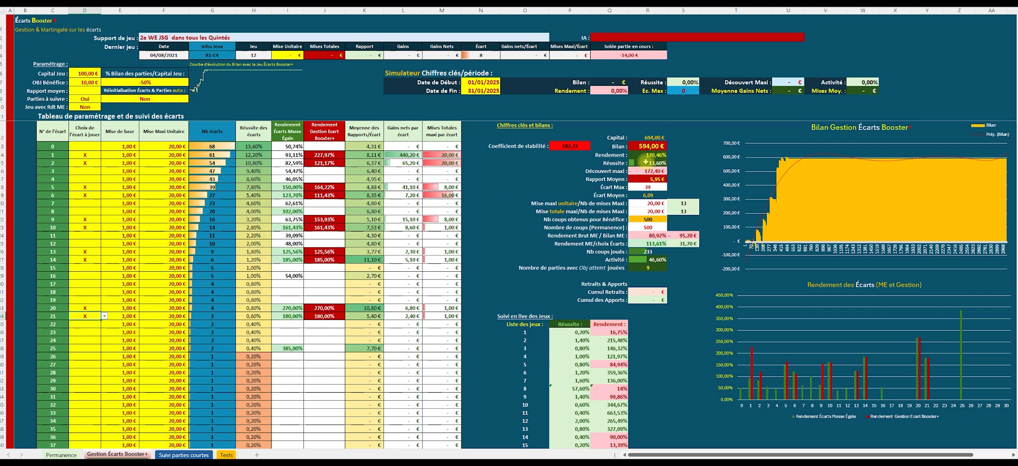
left_click(101, 348)
left_click(104, 348)
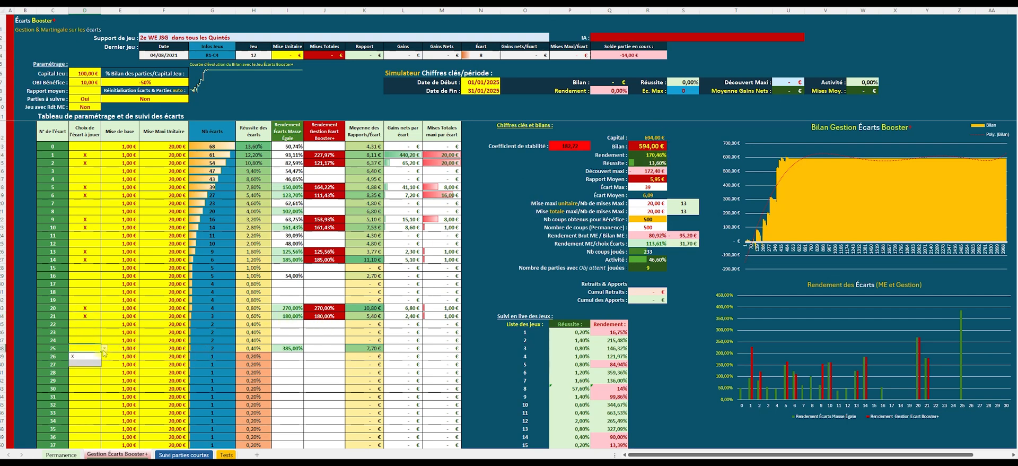
left_click(79, 356)
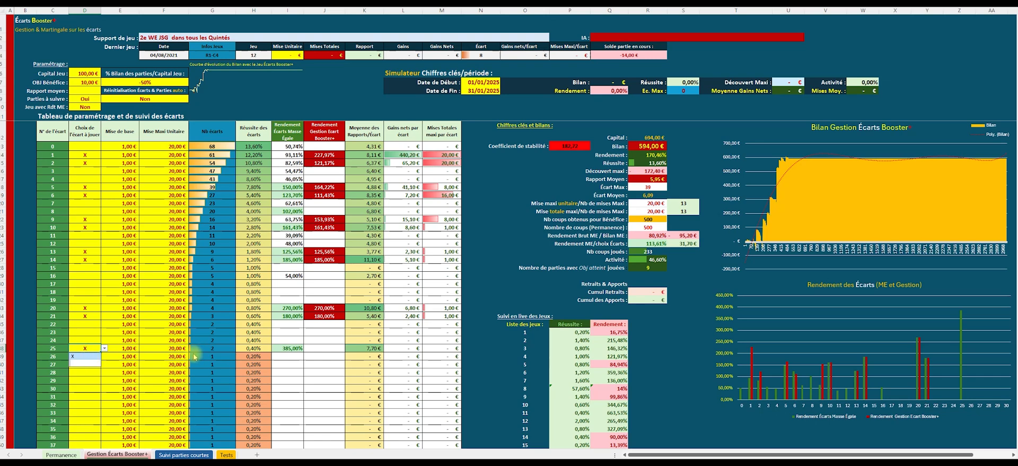
Mark écarts 39 and 38 with an X in the Choix de l'écart à jouer column
scroll(196, 352, "down", 4)
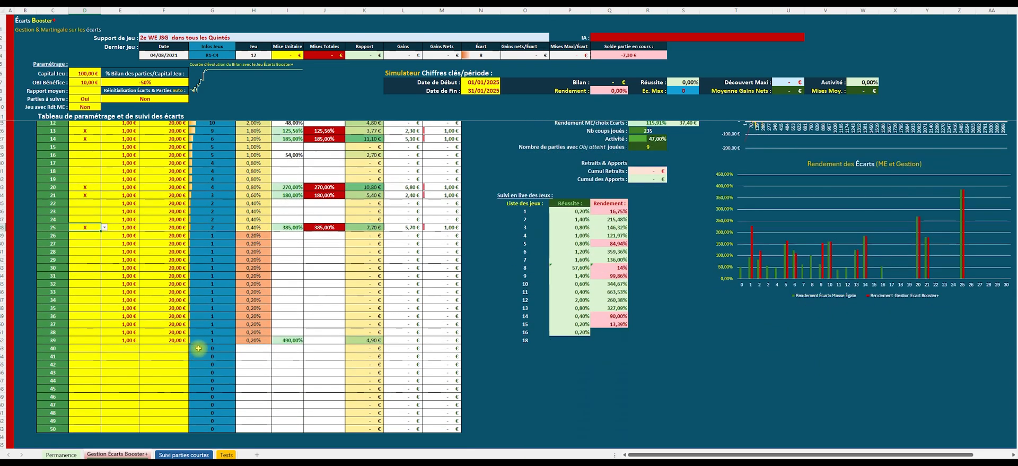
left_click(93, 341)
left_click(105, 339)
left_click(88, 348)
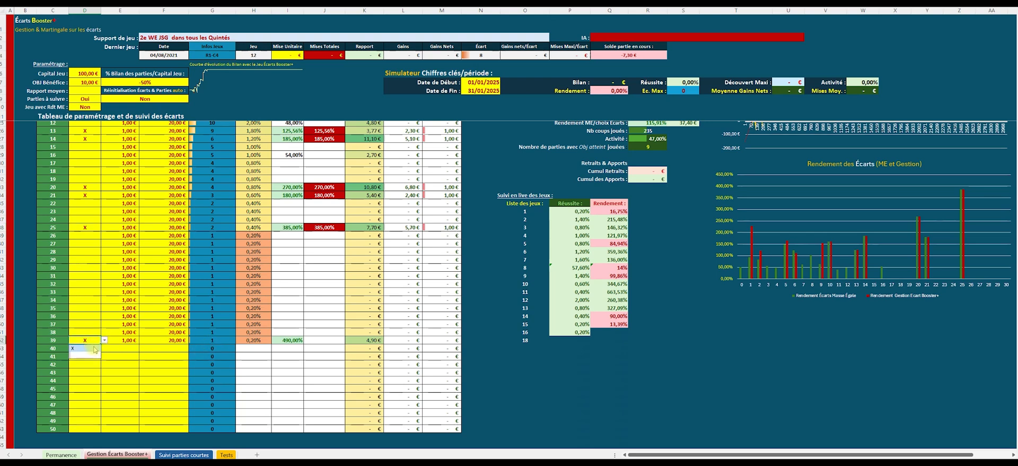
left_click(89, 332)
left_click(104, 332)
left_click(87, 339)
Mark écart 40 with an X and extend the 1,00 € Mise de base and 20,00 € Mise Maxi Unitaire to its row
left_click(104, 349)
left_click(104, 349)
left_click(88, 356)
left_click(123, 340)
left_click_drag(123, 340, 172, 352)
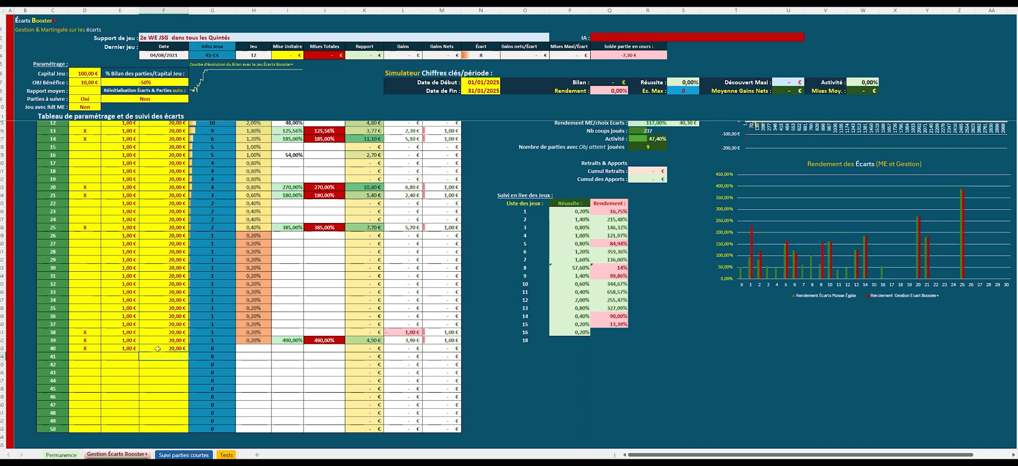
Try écart 0 with an X and a Mise Maxi Unitaire of 1,00 €, clearing its X after checking the bilan
scroll(156, 332, "up", 4)
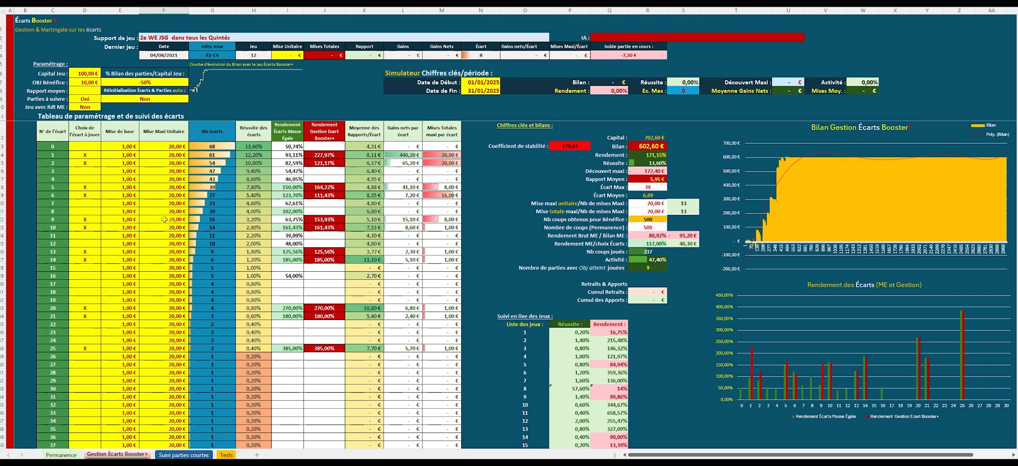
left_click(99, 149)
left_click(104, 147)
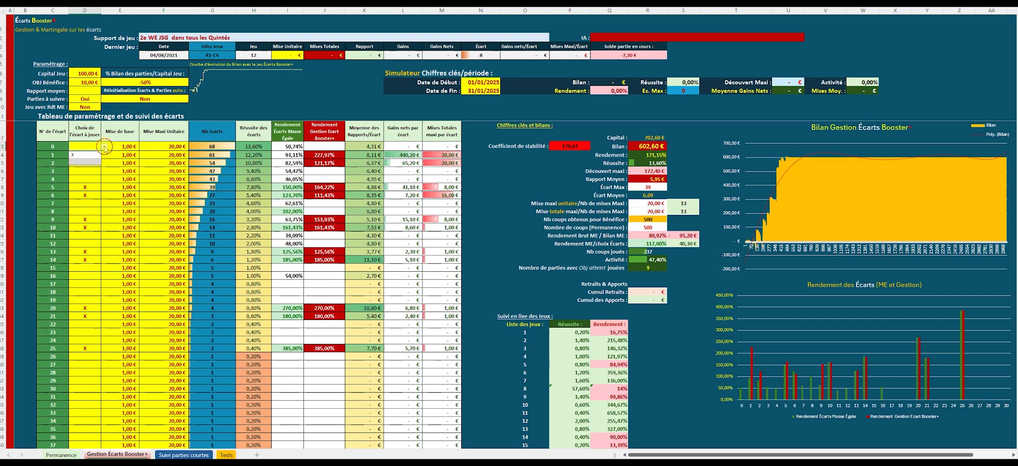
left_click(96, 157)
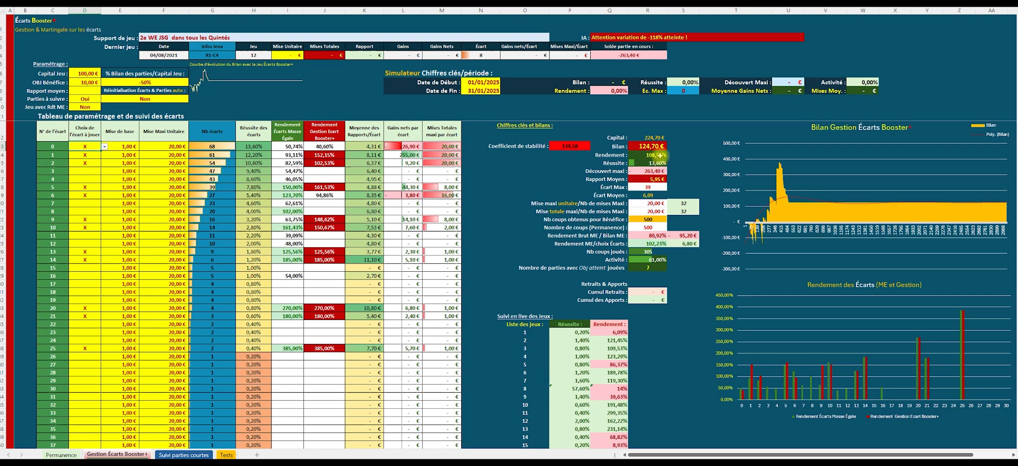
left_click(168, 146)
type("1")
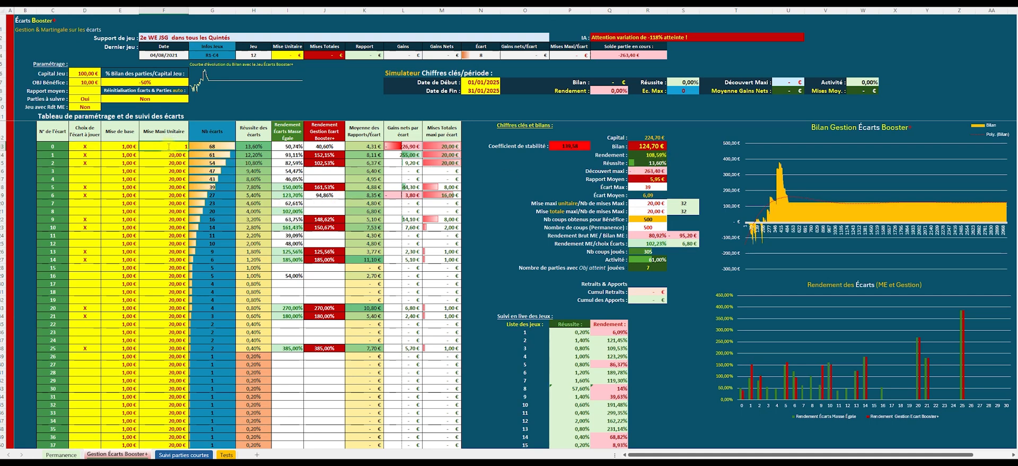
key("Return")
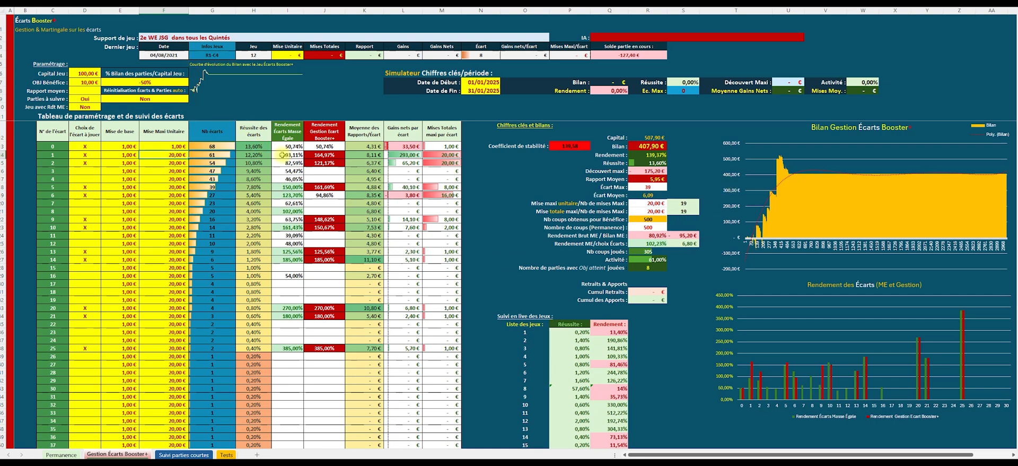
left_click(88, 147)
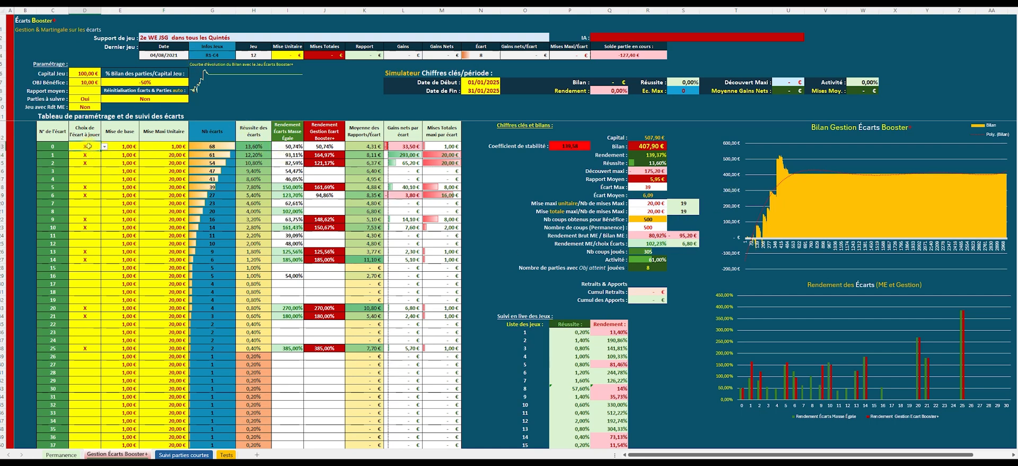
key("Delete")
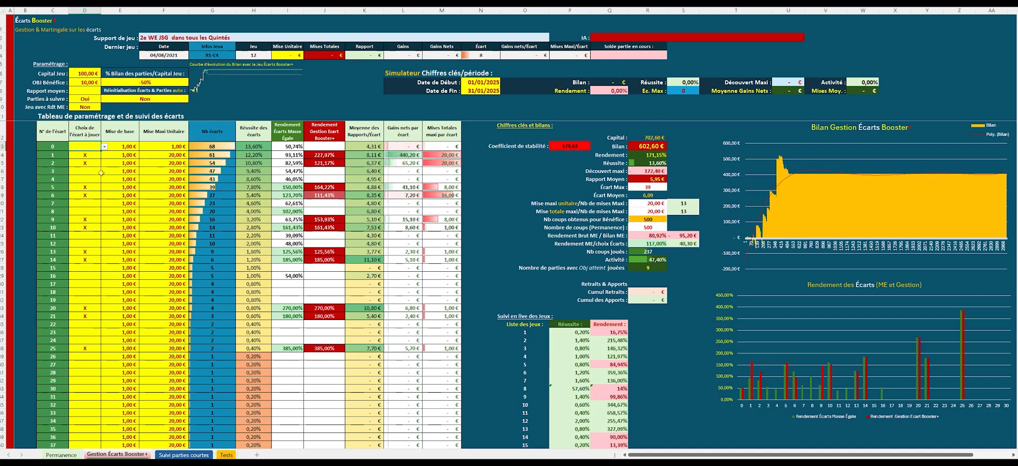
Set écart 3's Mise Maxi Unitaire to 1,00 € and try it with an X, clearing the mark after checking the bilan
left_click(175, 171)
type("1")
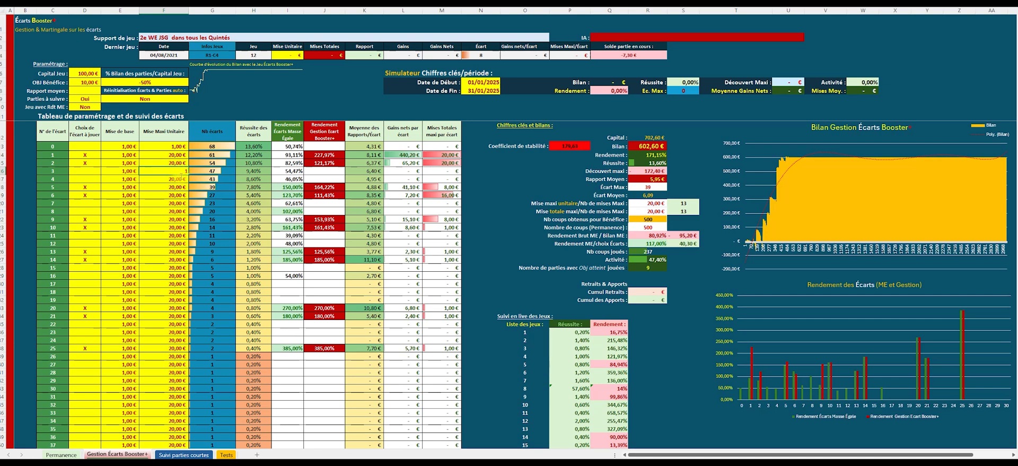
key("Return")
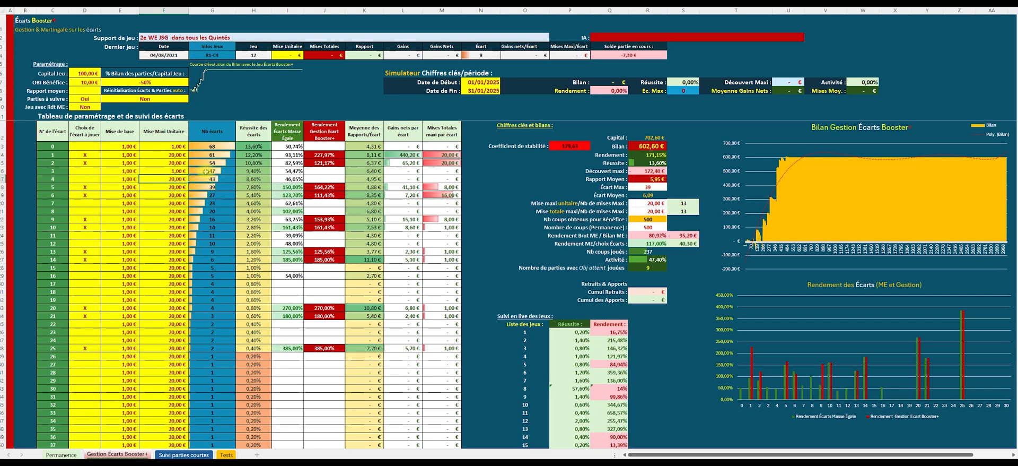
left_click(90, 171)
left_click(105, 171)
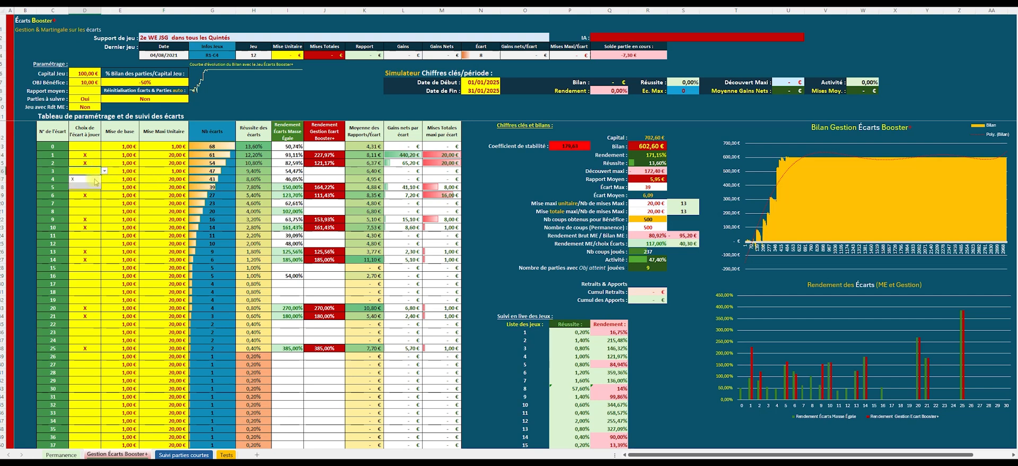
left_click(92, 180)
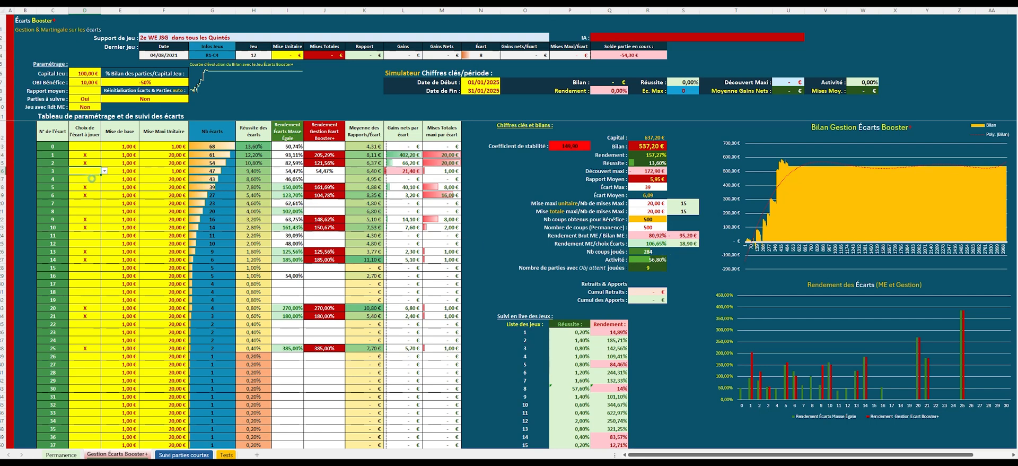
key("Delete")
Try écart 4 with an X and a Mise Maxi Unitaire of 1,00 €, clearing its X after checking the bilan
left_click(90, 180)
left_click(105, 180)
left_click(93, 186)
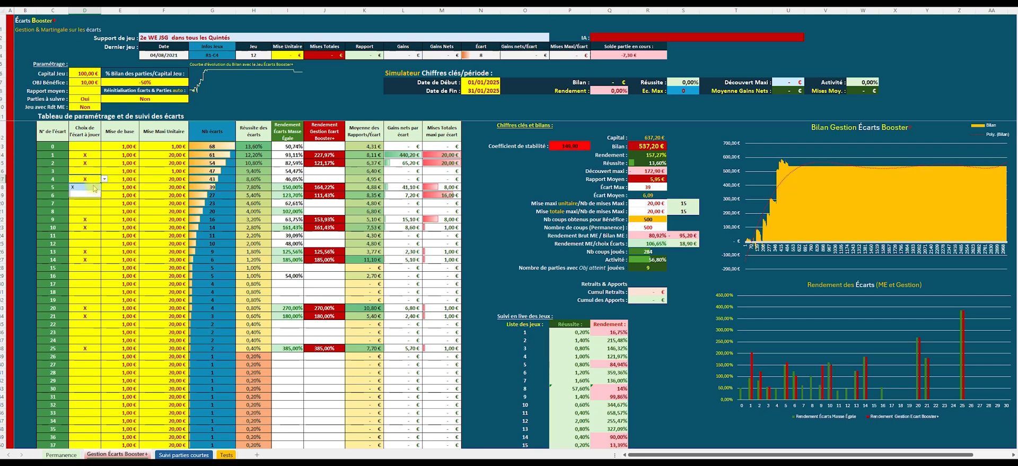
left_click(177, 179)
type("1")
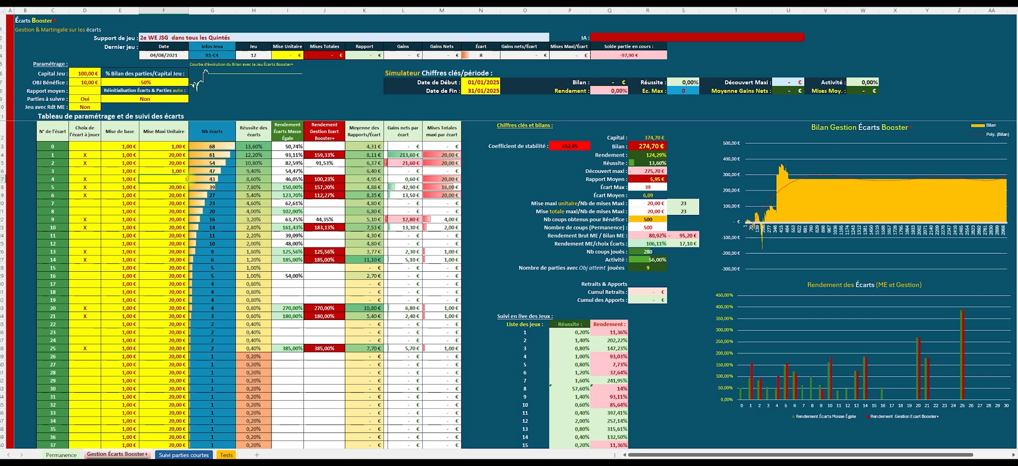
key("Return")
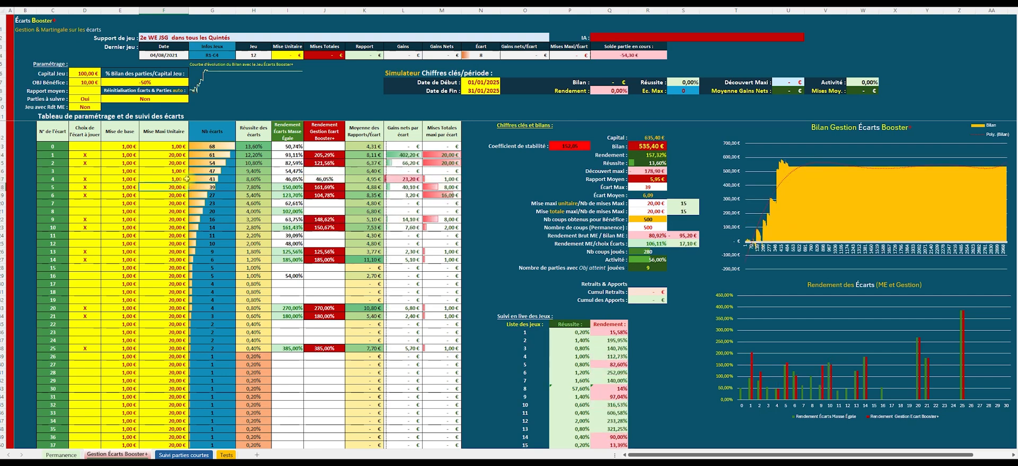
left_click(95, 180)
left_click(104, 179)
left_click(89, 195)
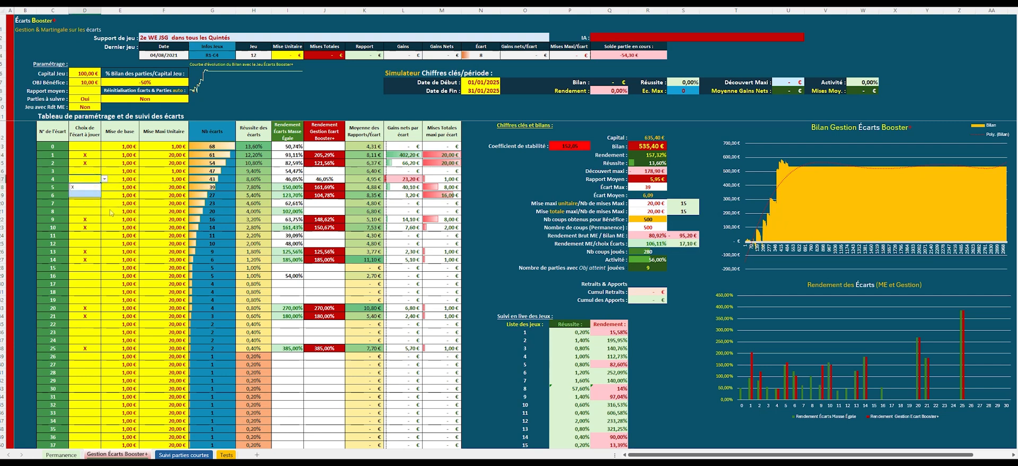
left_click(85, 195)
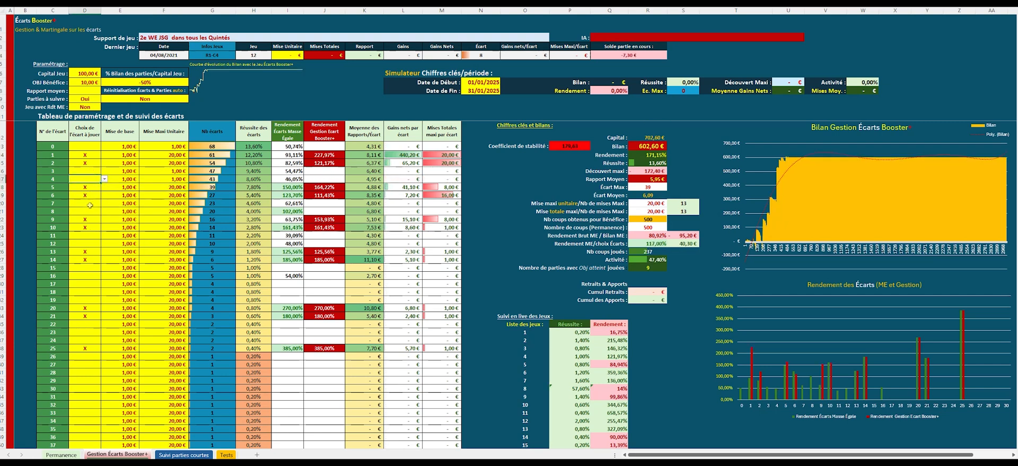
Try écart 7 with an X and a Mise Maxi Unitaire of 1,00 €, clearing its X after checking the bilan
left_click(90, 204)
left_click(105, 203)
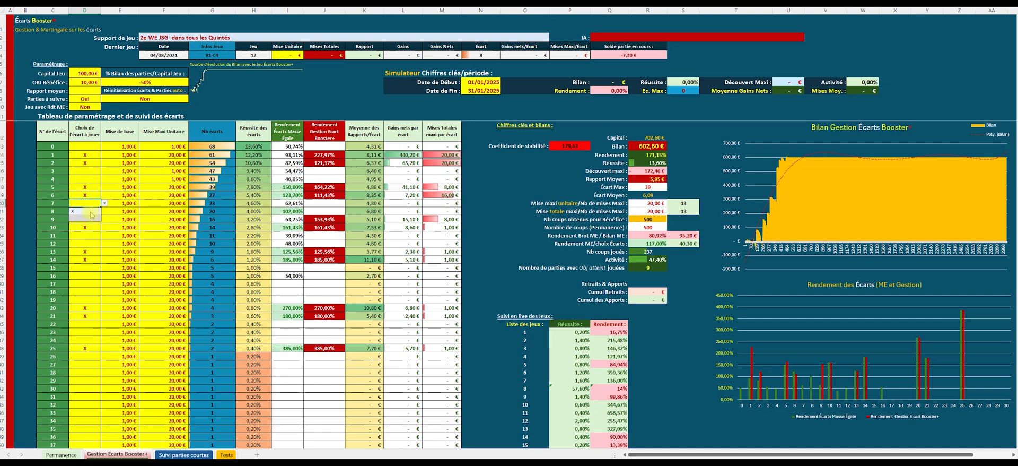
left_click(93, 212)
left_click(177, 203)
type("1")
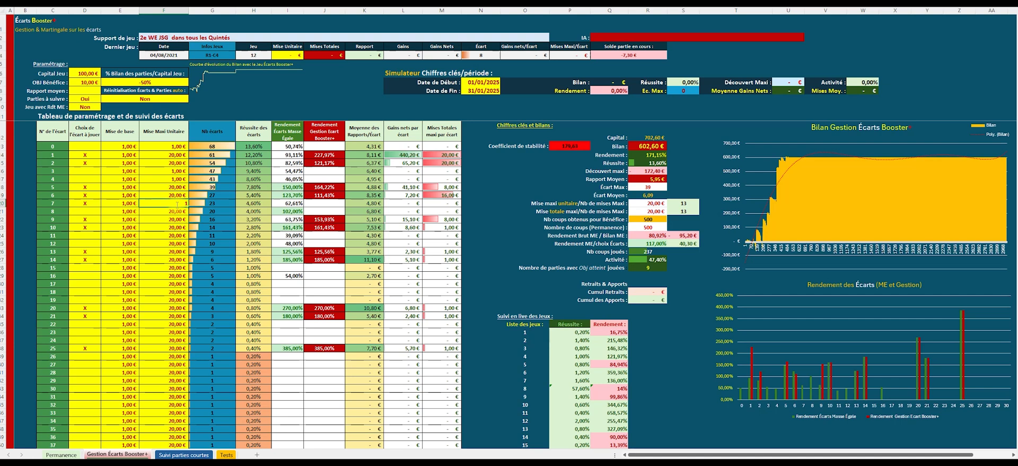
key("Return")
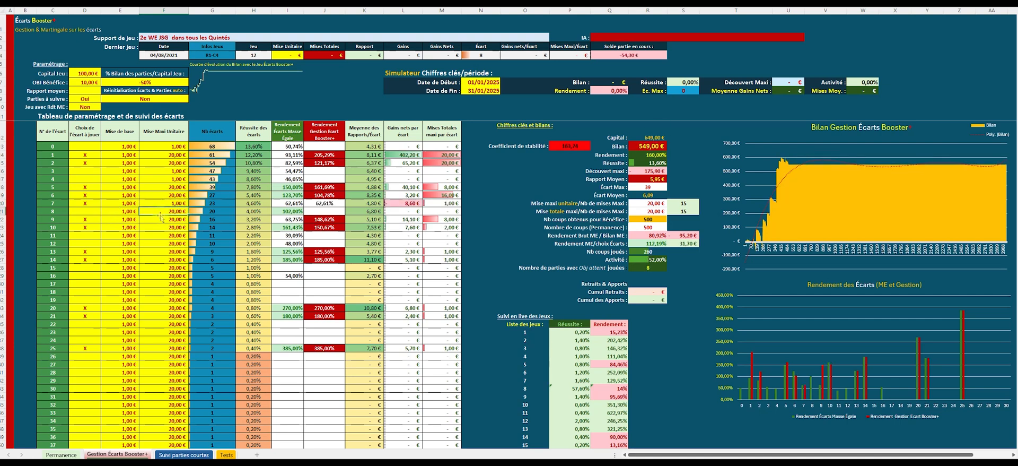
left_click(95, 205)
left_click(104, 203)
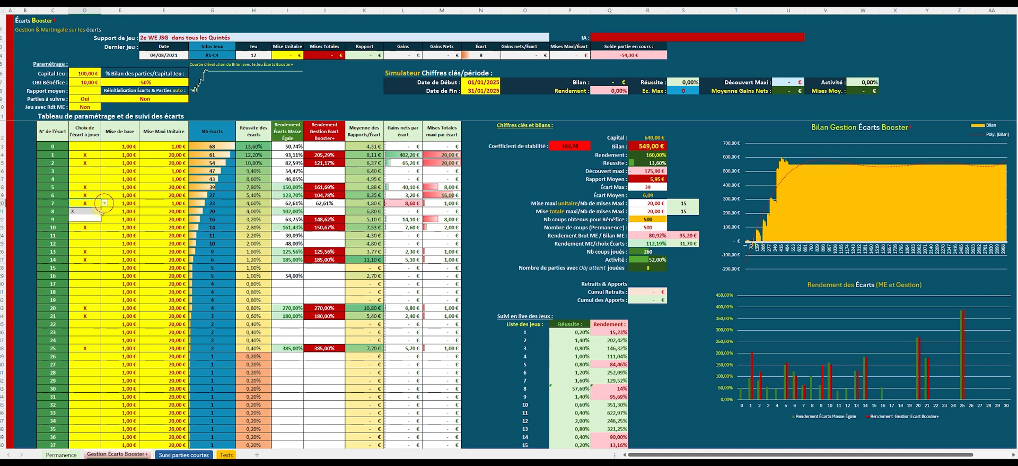
left_click(95, 218)
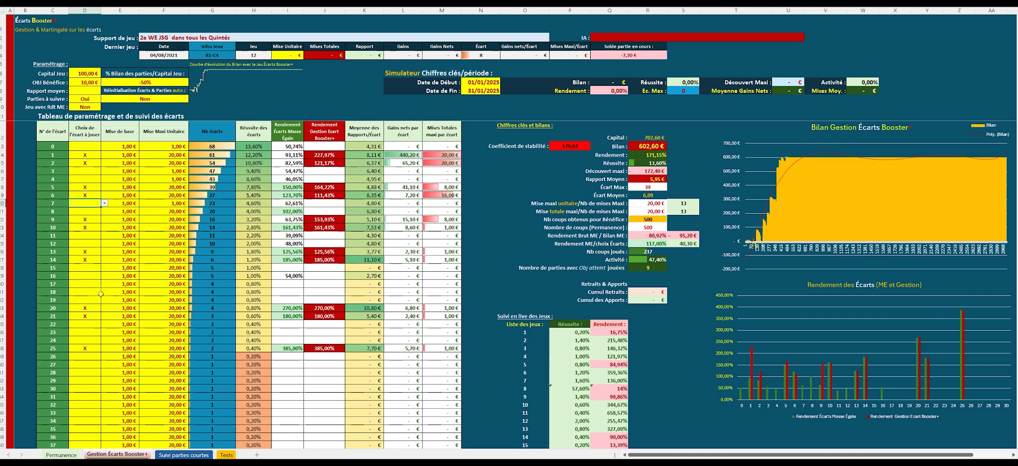
Mark écart 16 with an X and set its Mise Maxi Unitaire to 1,00 €
left_click(90, 276)
left_click(105, 275)
left_click(76, 284)
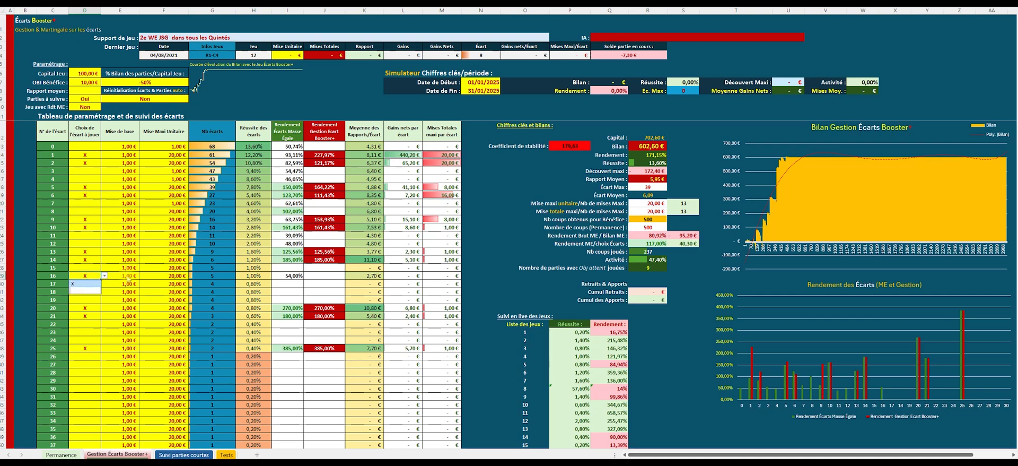
double_click(161, 275)
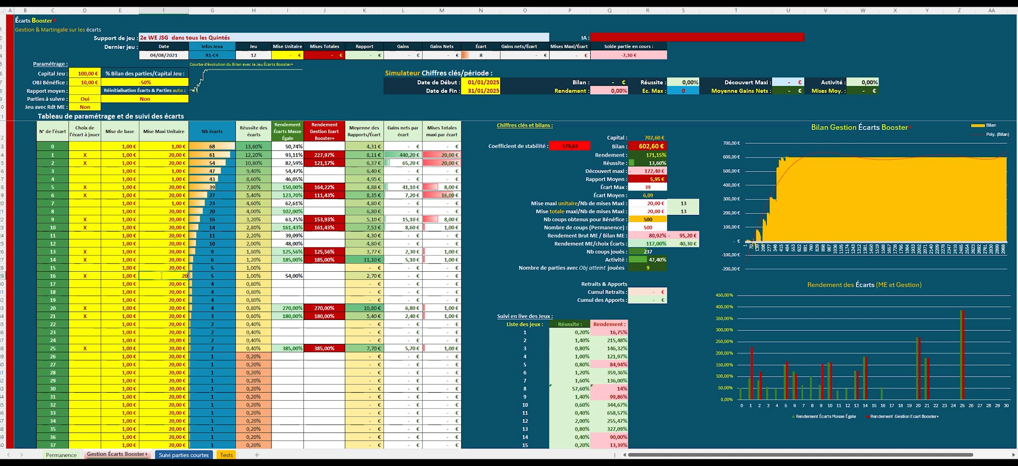
type("1")
key("Return")
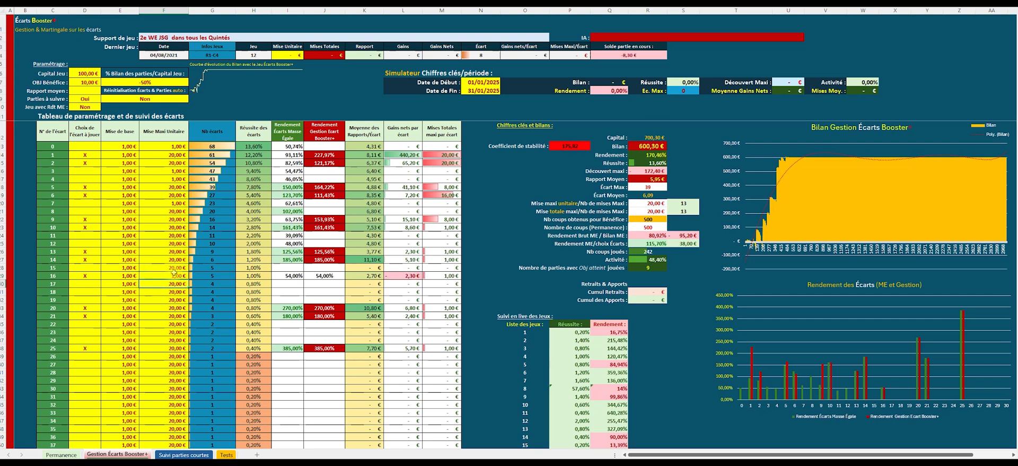
Set the Mise de base of écart 1 to 2,00 € and of écart 2 to 3,00 €
left_click(120, 276)
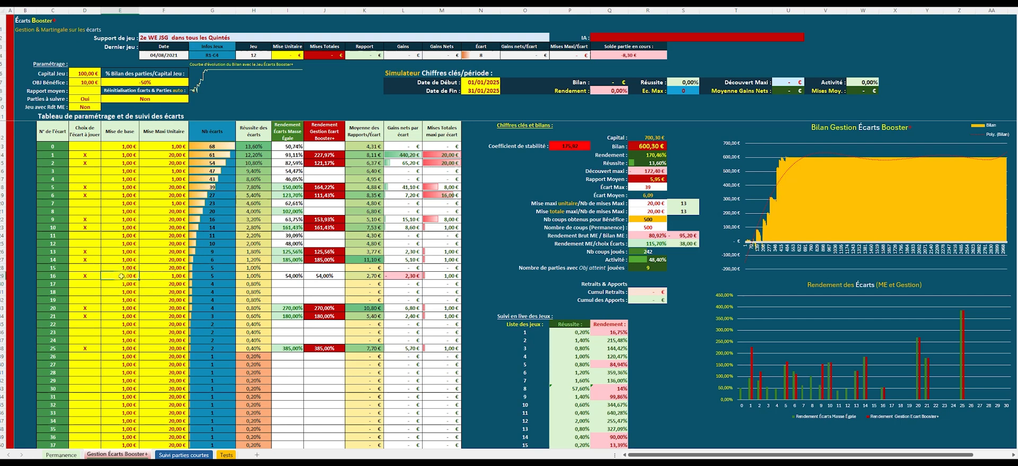
left_click(179, 276)
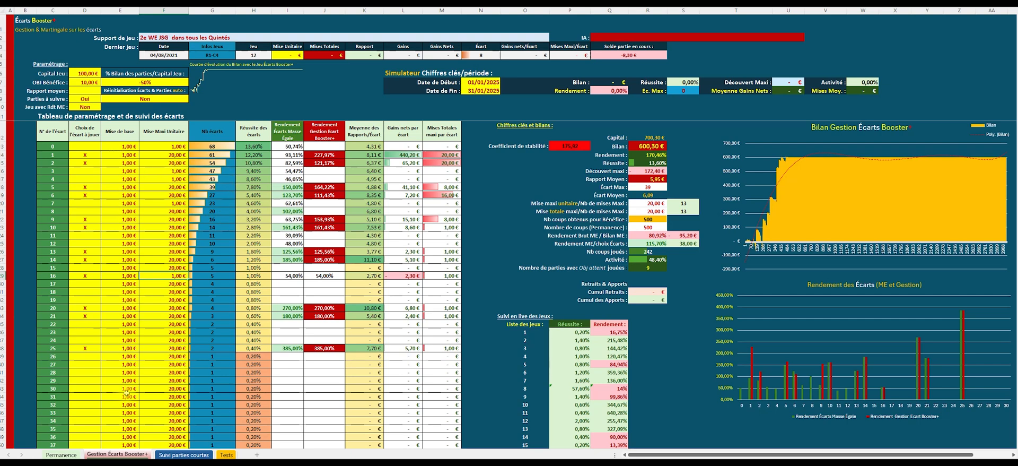
left_click(127, 155)
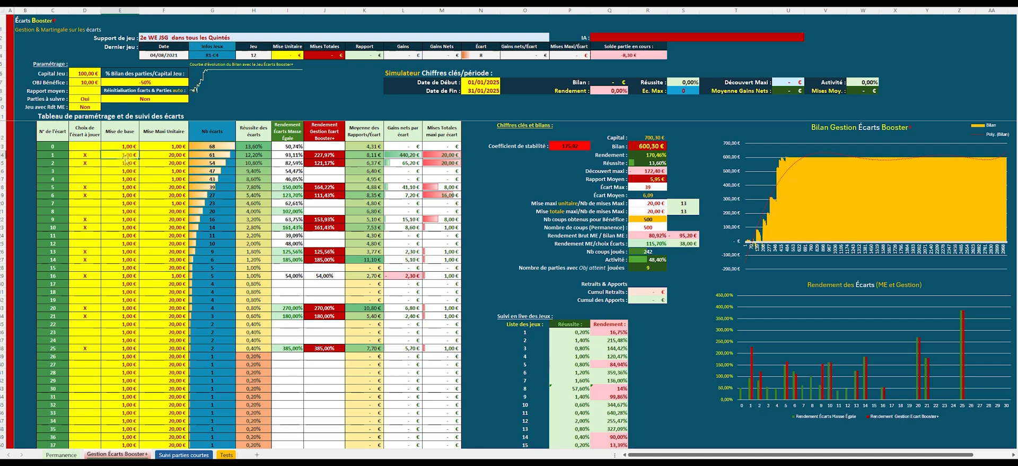
type("2")
key("Return")
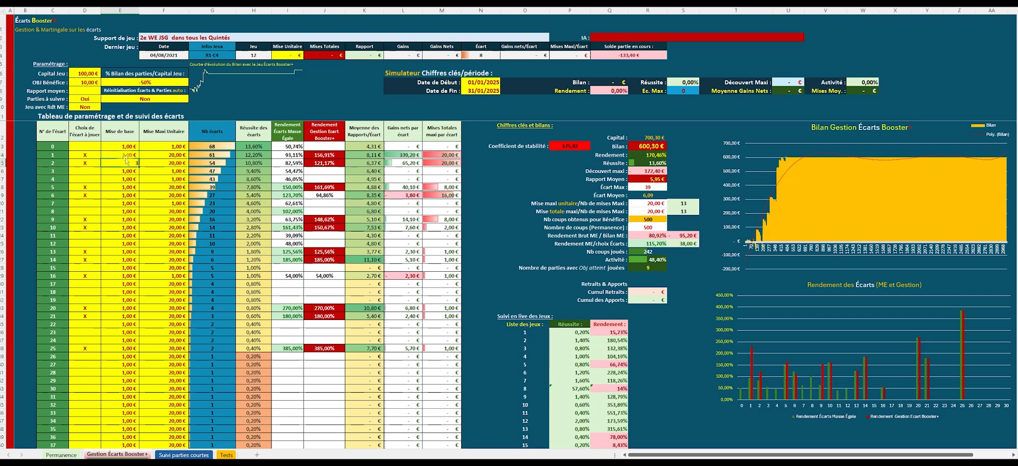
key("Return")
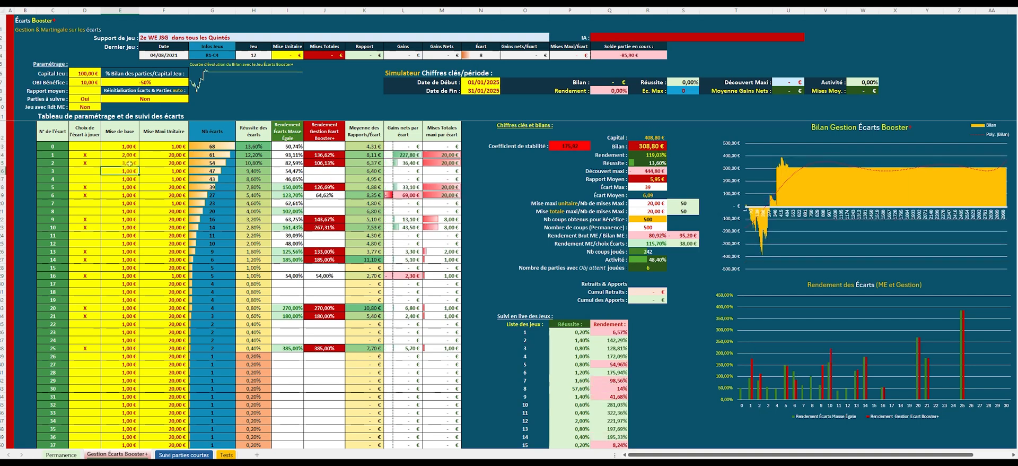
Set the Mise de base of écart 5 to 4,00 € and of écart 6 to 5,00 €
left_click(126, 188)
type("4")
key("Return")
type("5")
key("Return")
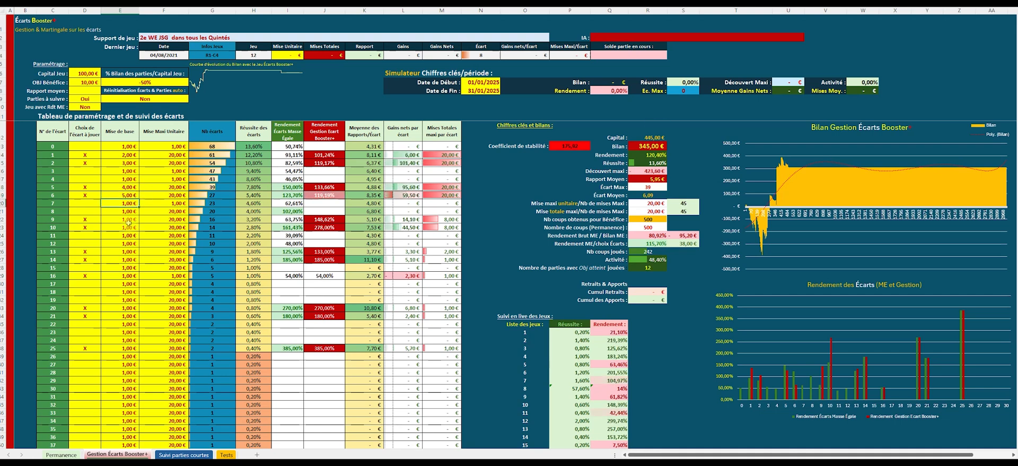
Set the Mise de base of écart 9 to 6,00 € and of écart 10 to 7,00 €
left_click(128, 220)
type("6")
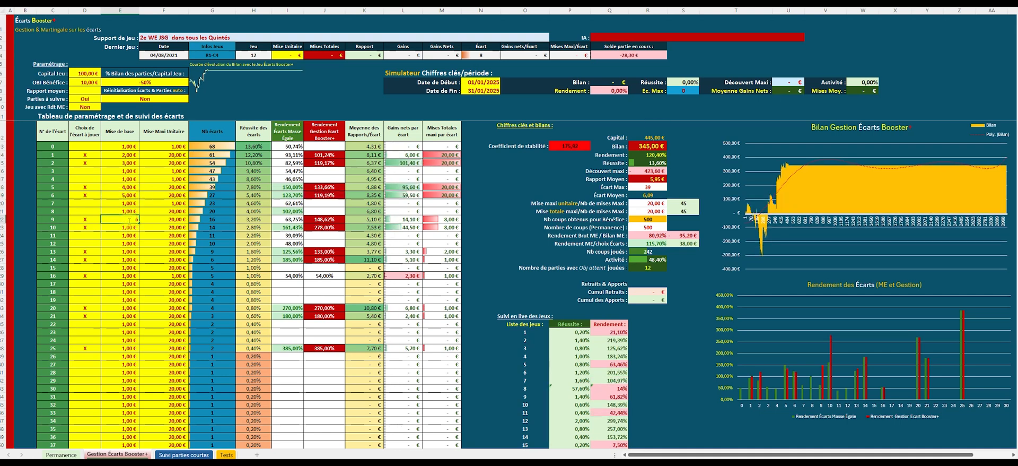
key("Return")
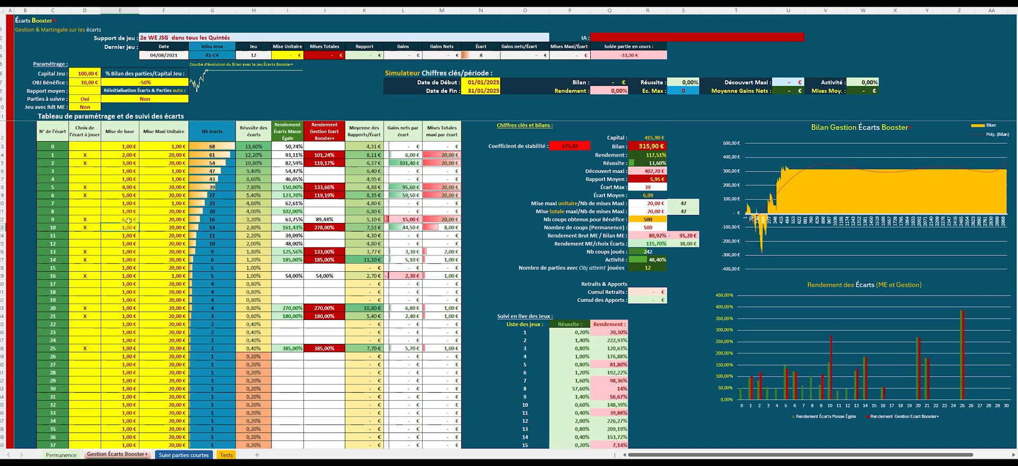
type("7")
Set the Mise de base to 8,00 € for écart 13, 9,00 € for écart 14 and 10,00 € for écart 16
left_click(134, 251)
type("8")
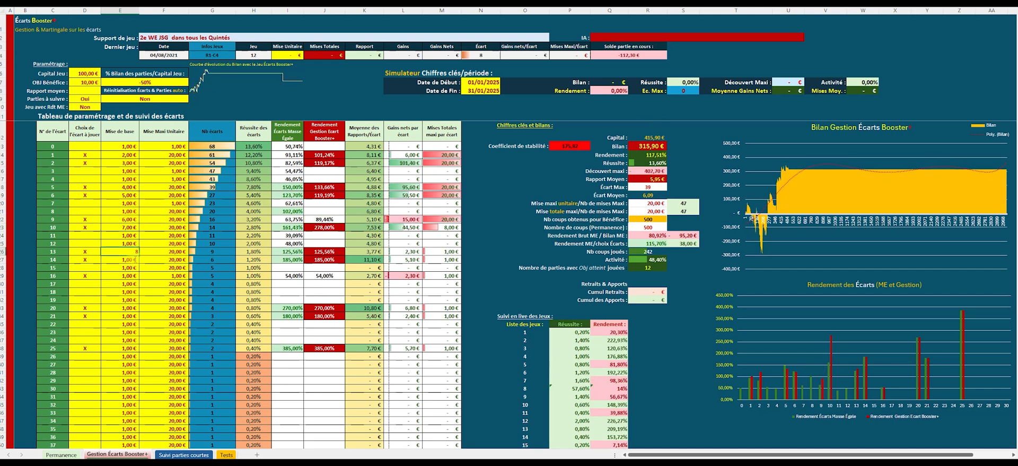
left_click(135, 259)
type("9")
left_click(123, 275)
type("10")
Set the Mise de base to 11,00 € for écart 20, 12,00 € for écart 21 and 13,00 € for écart 25
left_click(133, 308)
type("11")
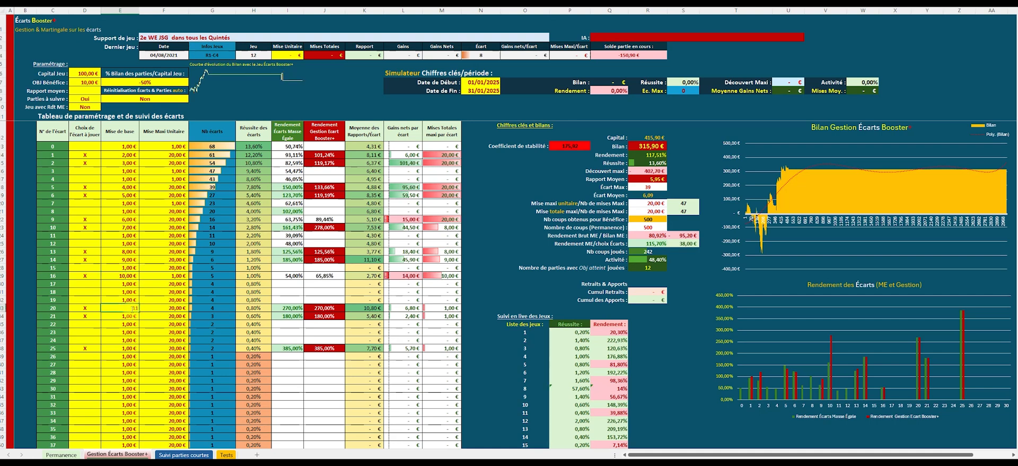
left_click(132, 315)
type("12")
left_click(118, 348)
type("13")
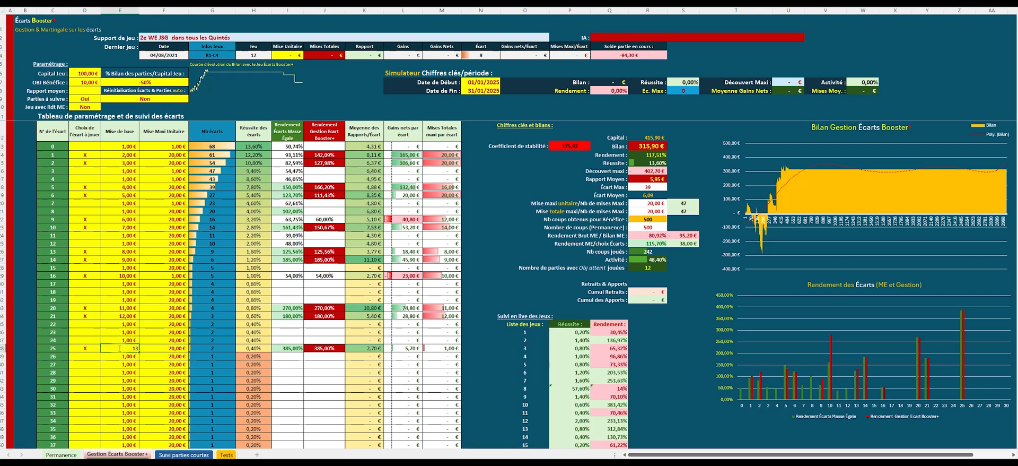
key("Return")
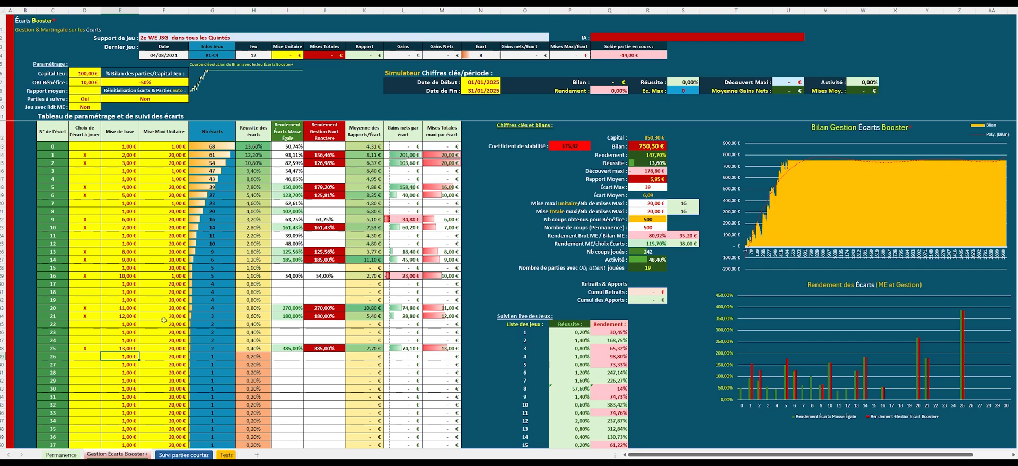
Copy the dates, race codes and jeux from 05/08/2021 to 27/01/2025 in Tests and paste them into Permanence from coup 501
left_click(228, 454)
left_click(76, 91)
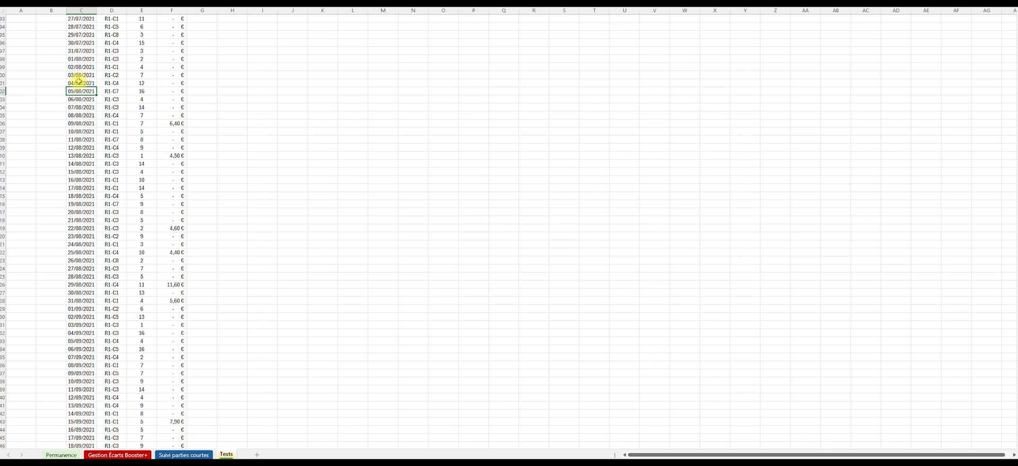
left_click_drag(80, 91, 144, 434)
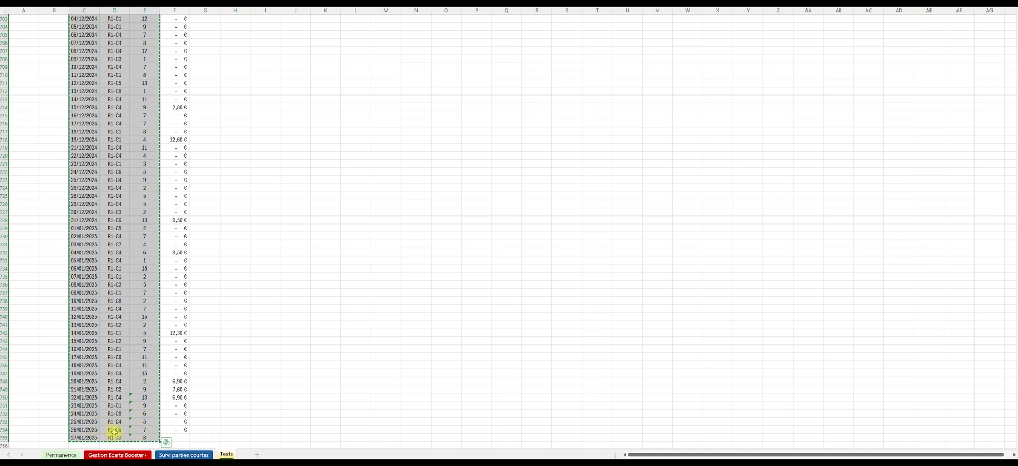
left_click(61, 455)
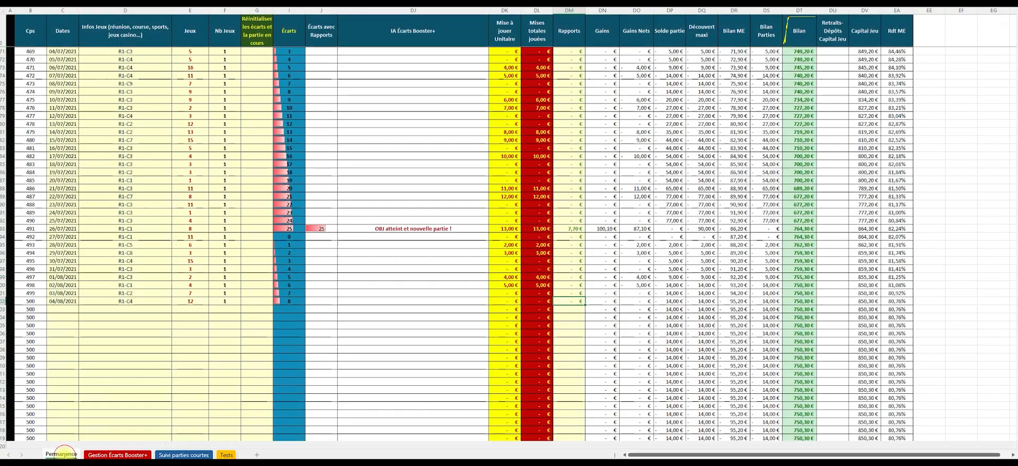
right_click(66, 310)
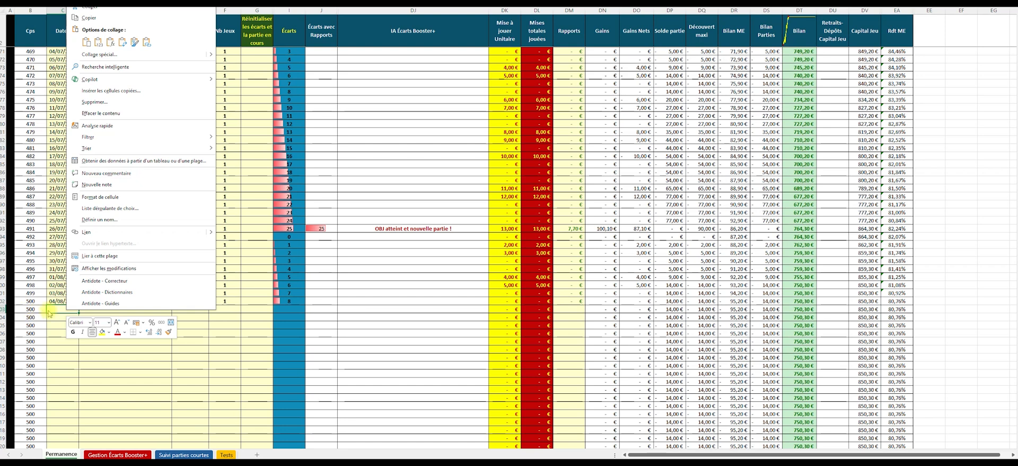
left_click(86, 41)
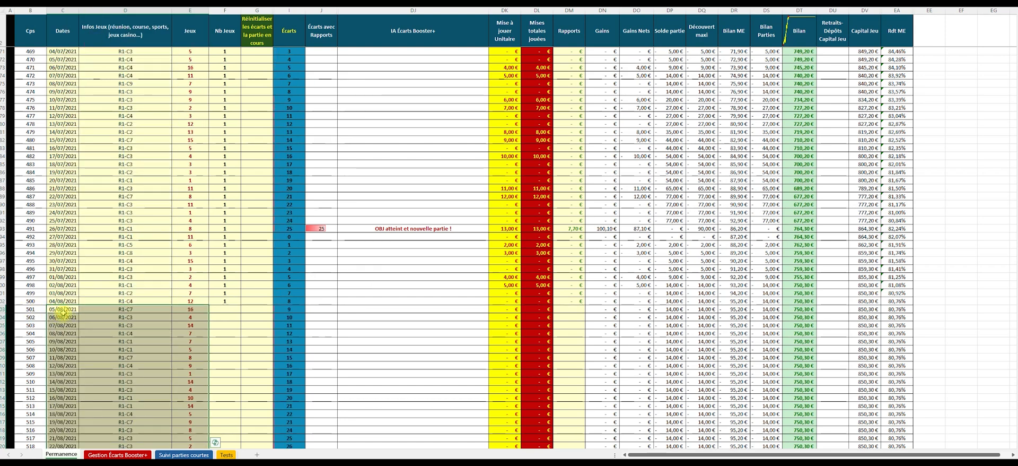
Fill the Nb Jeux column with 1 from coup 501 down to the 27/01/2025 row
left_click(235, 301)
mouse_move(242, 304)
left_mouse_down()
mouse_move(247, 439)
mouse_move(259, 99)
mouse_move(244, 35)
mouse_move(236, 358)
mouse_move(249, 367)
left_mouse_up()
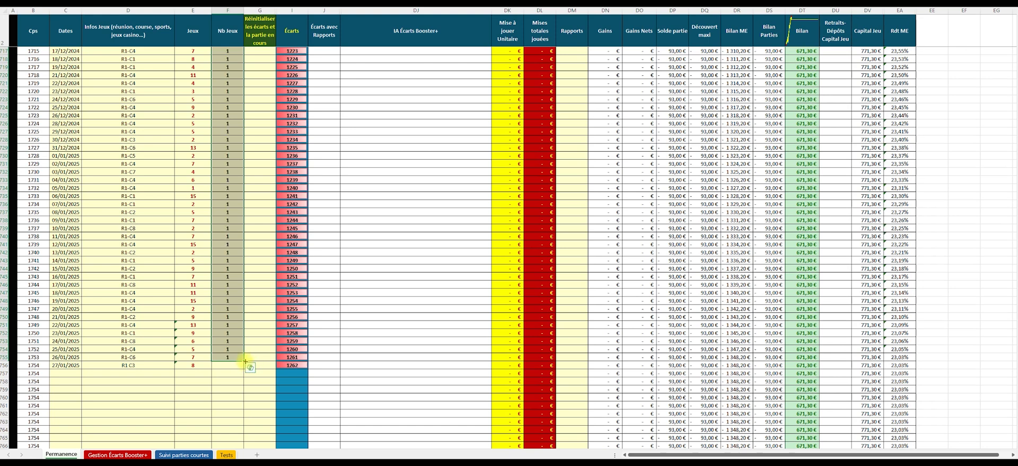
left_click_drag(244, 360, 244, 368)
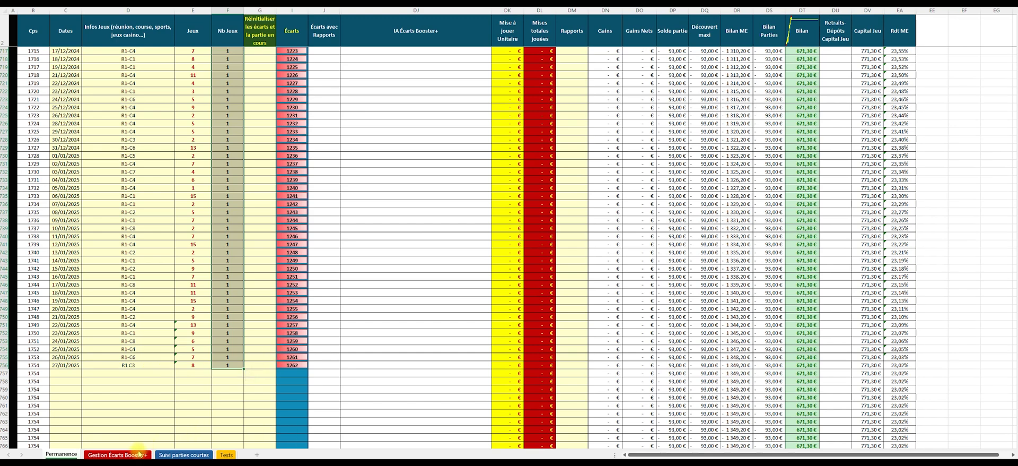
Copy the rapports in the Tests sheet from 05/08/2021 down to 27/01/2025
left_click(226, 454)
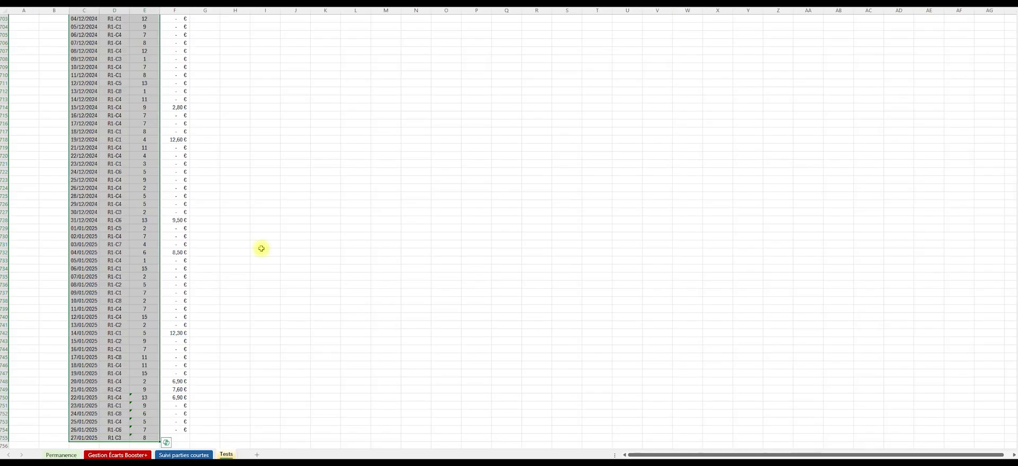
scroll(40, 106, "up", 20)
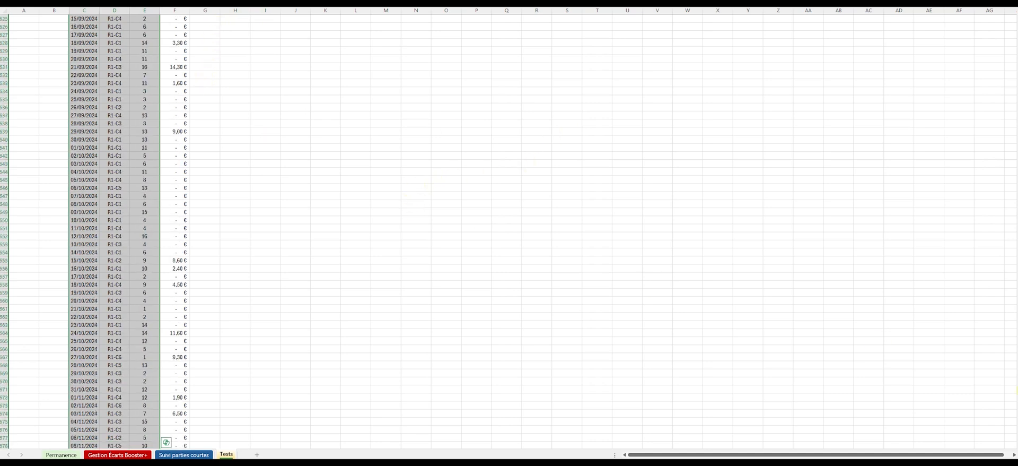
scroll(229, 100, "up", 20)
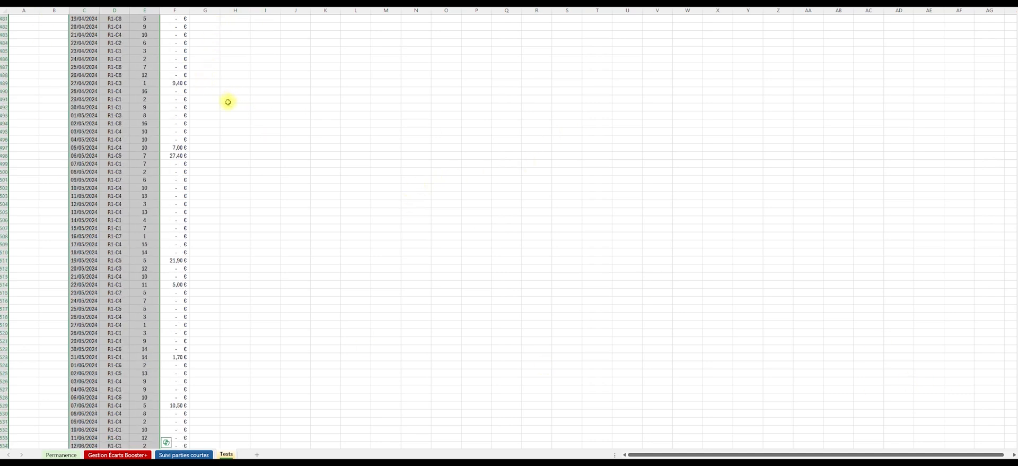
scroll(235, 103, "up", 20)
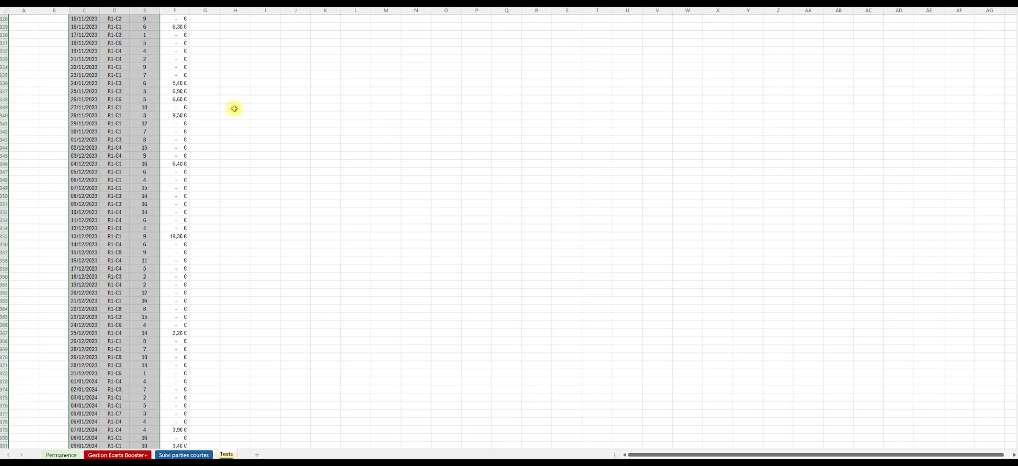
scroll(240, 121, "up", 20)
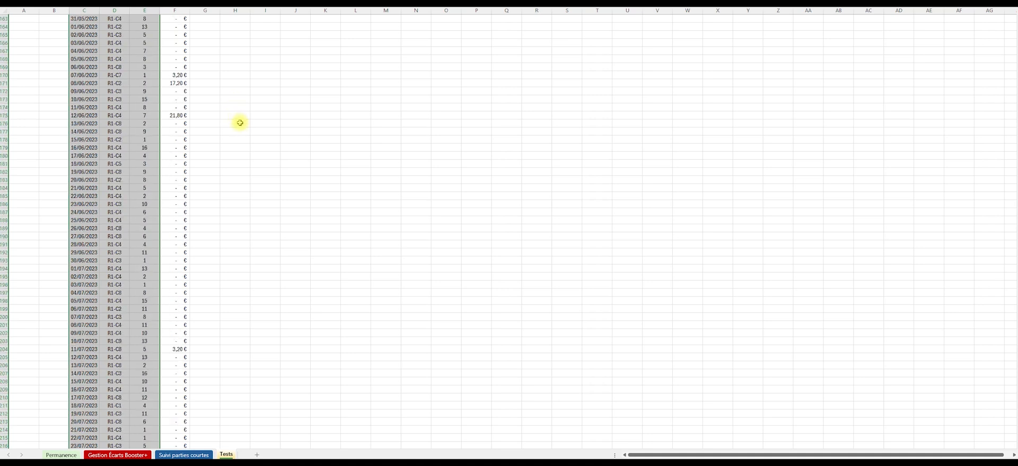
scroll(240, 129, "up", 20)
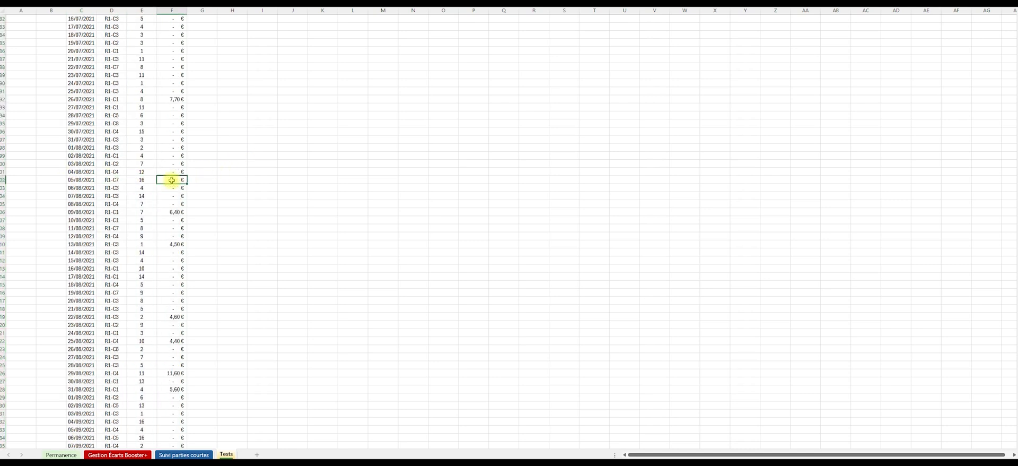
left_click_drag(188, 269, 184, 435)
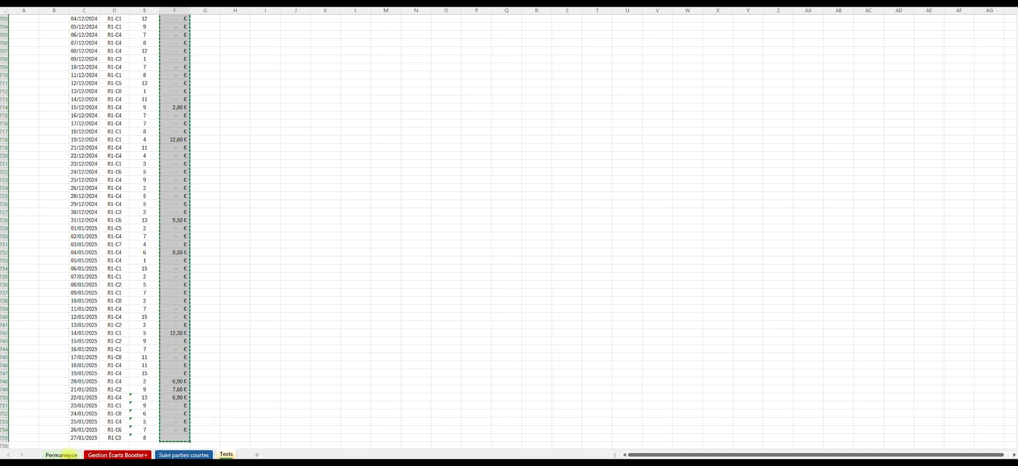
Paste the copied rapports as values into Permanence's Rapports column, starting at coup 501 (05/08/2021)
left_click(68, 454)
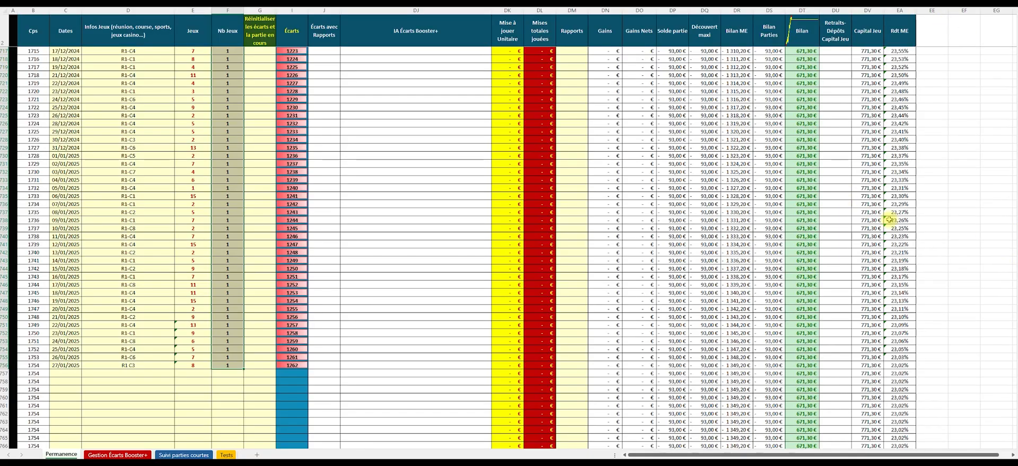
scroll(889, 219, "up", 20)
left_click_drag(1016, 250, 1015, 91)
scroll(101, 248, "up", 6)
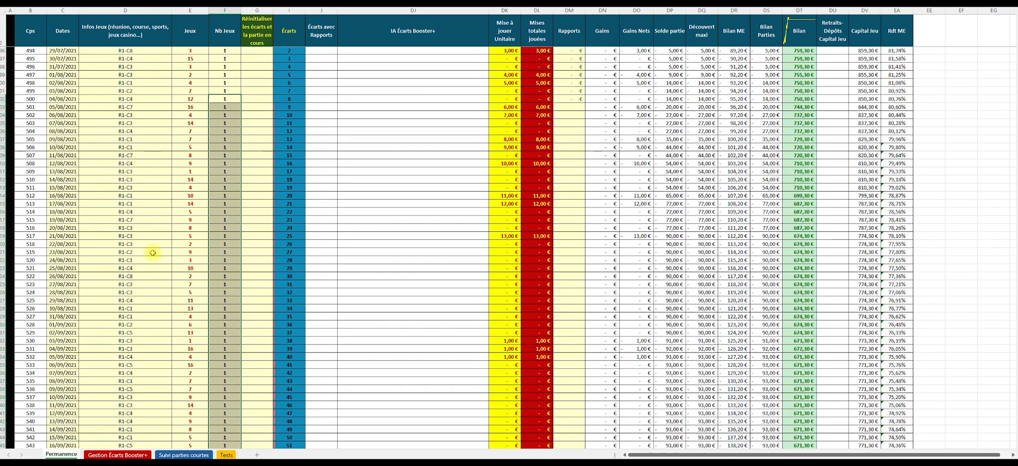
scroll(148, 249, "up", 3)
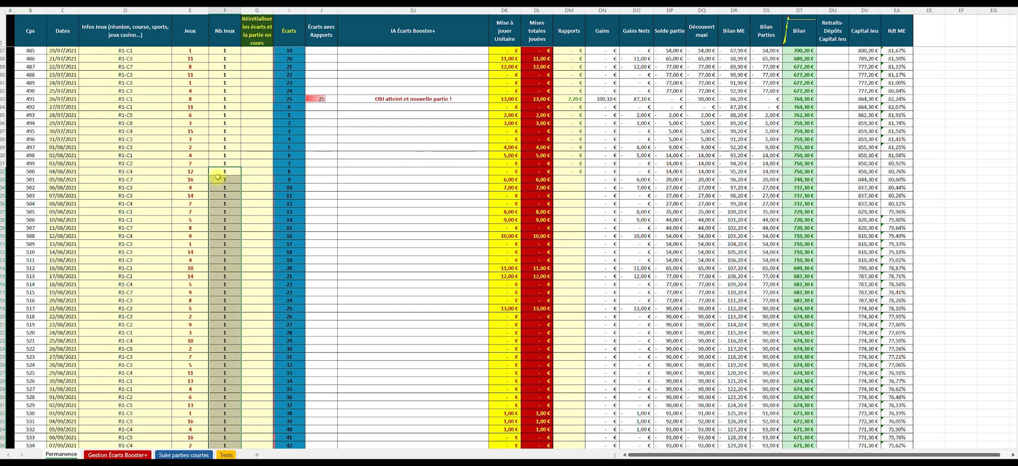
left_click(573, 180)
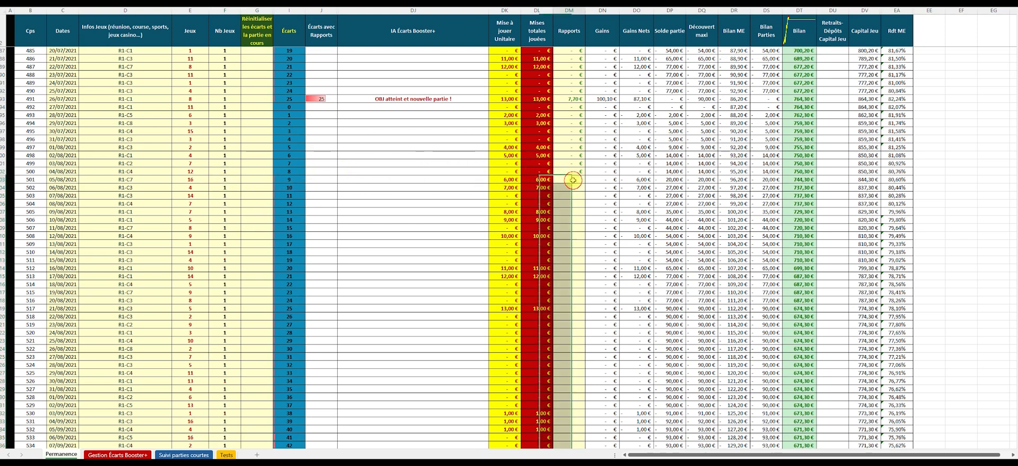
right_click(573, 180)
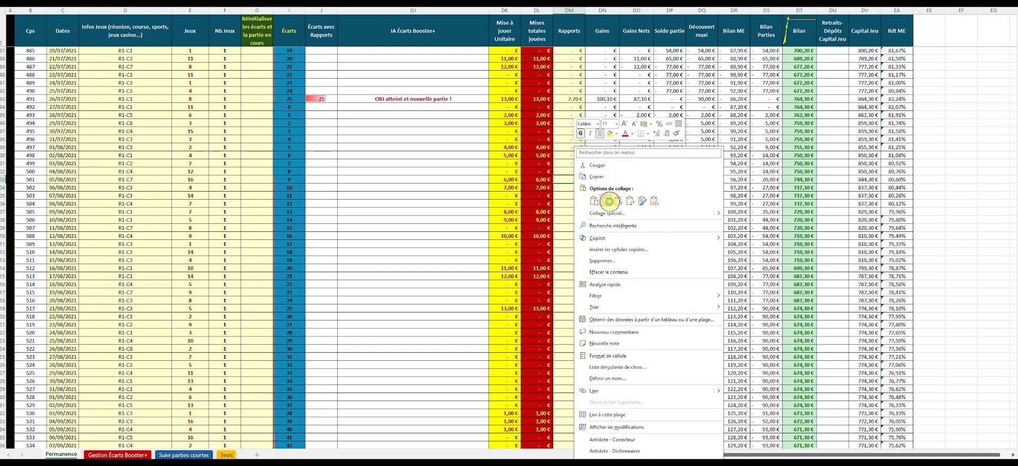
left_click(606, 200)
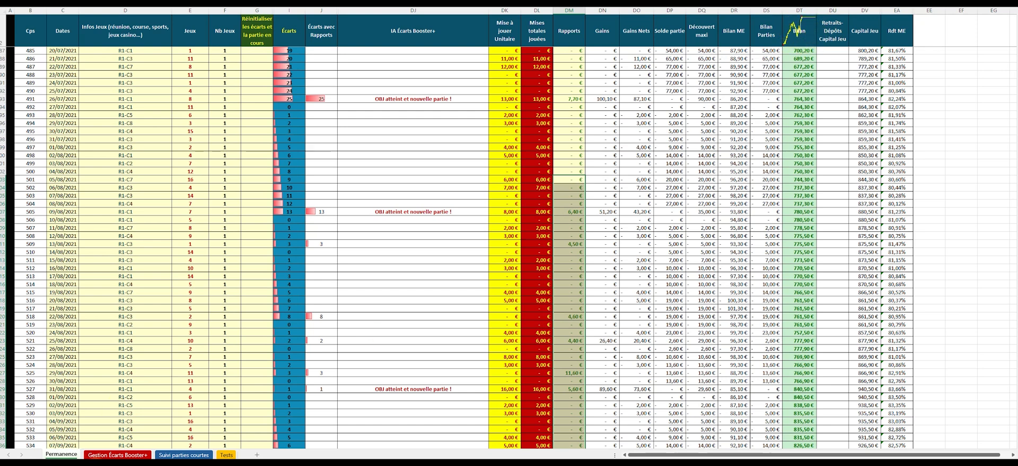
Examine the key figures, bilan chart and écarts table in Gestion Écarts Booster+, and the coups before and after 501 in Permanence
left_click(117, 454)
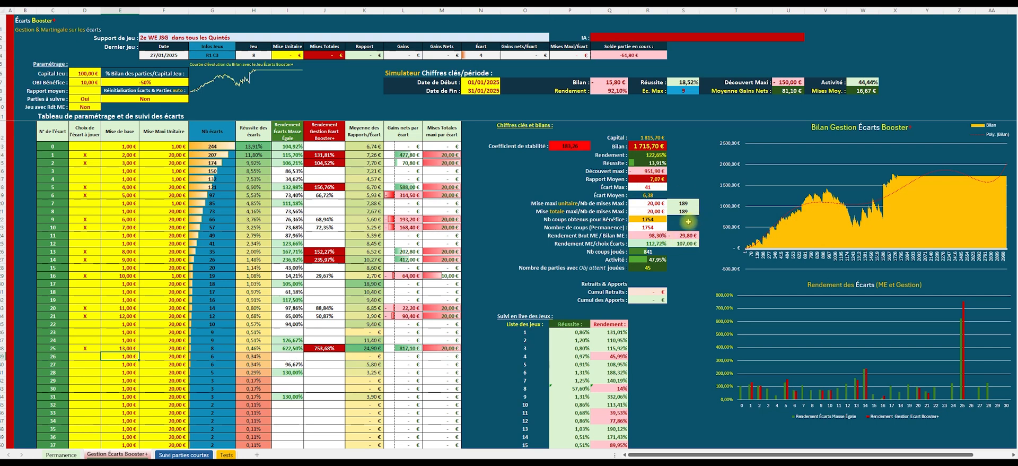
left_click(653, 148)
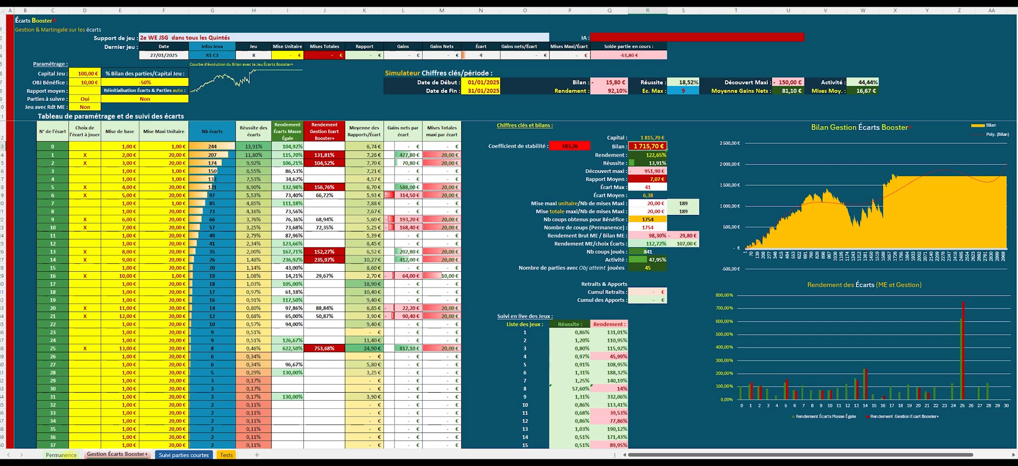
left_click(61, 455)
scroll(138, 244, "down", 1)
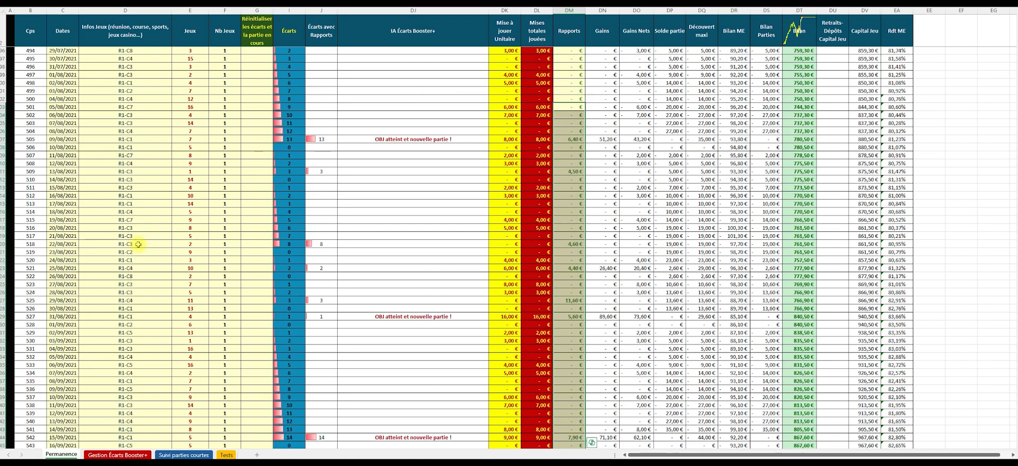
scroll(138, 244, "up", 12)
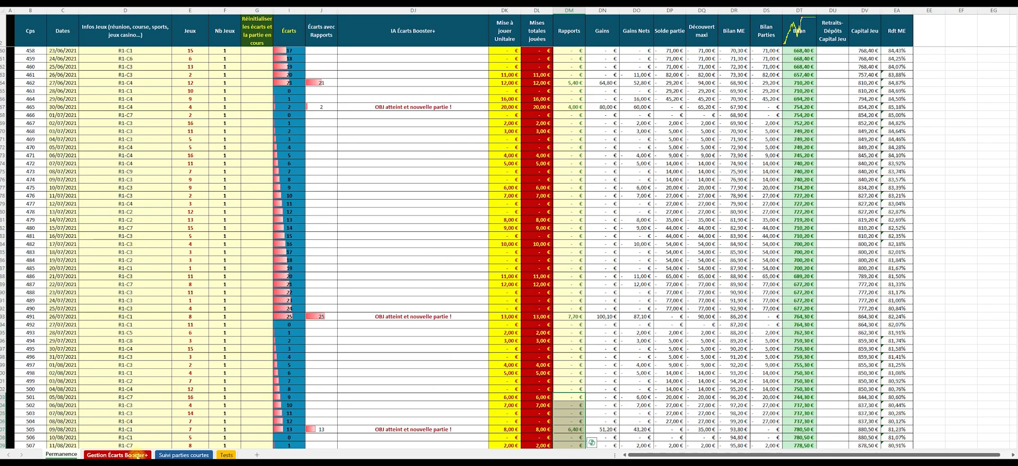
left_click(138, 454)
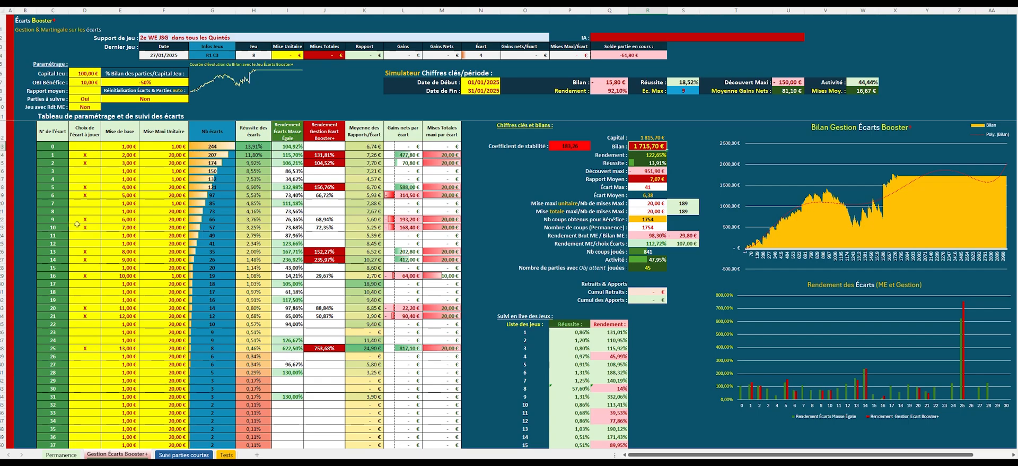
left_click(62, 455)
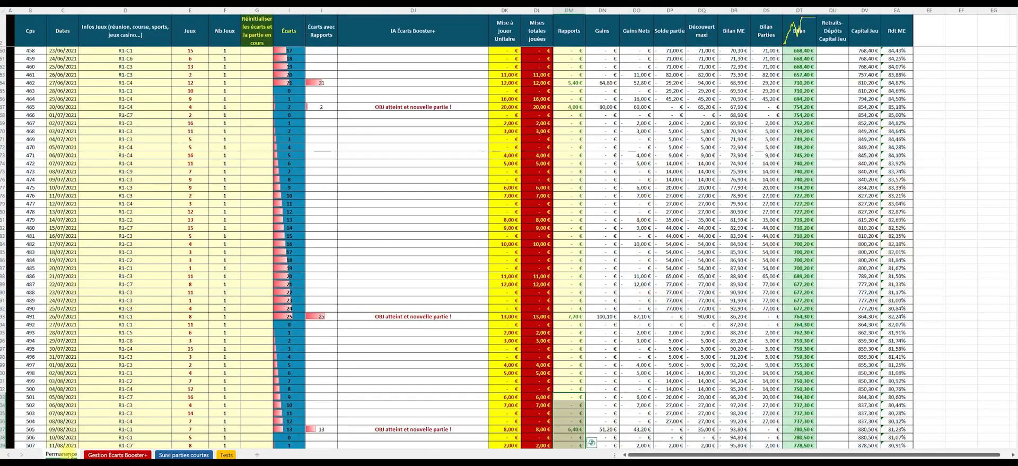
key("ctrl+Home")
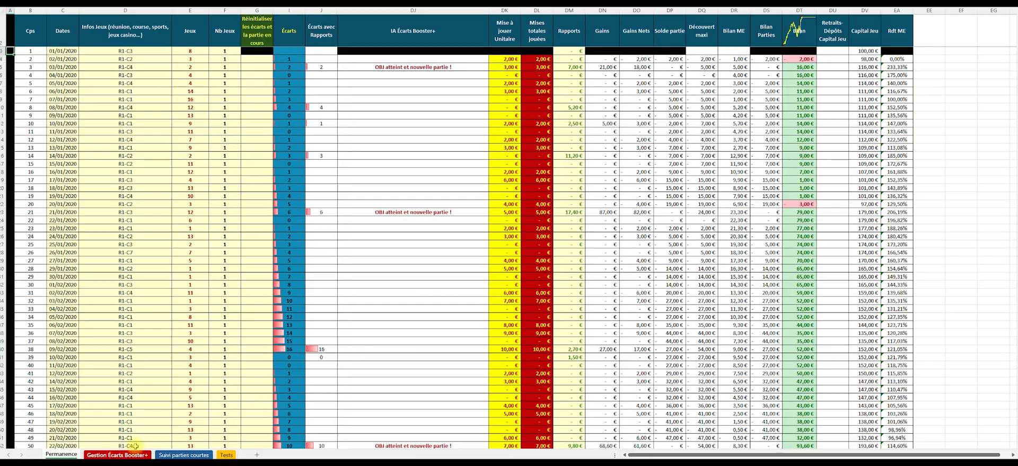
left_click(117, 454)
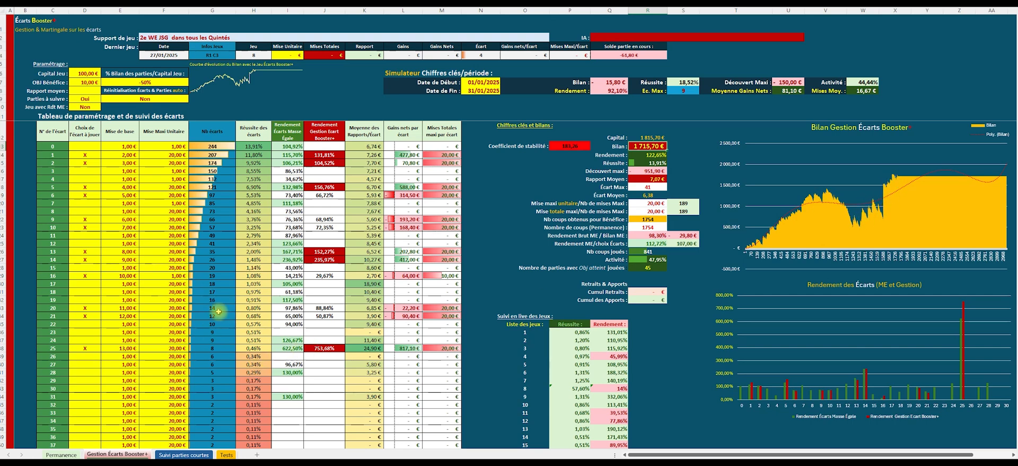
scroll(196, 312, "down", 6)
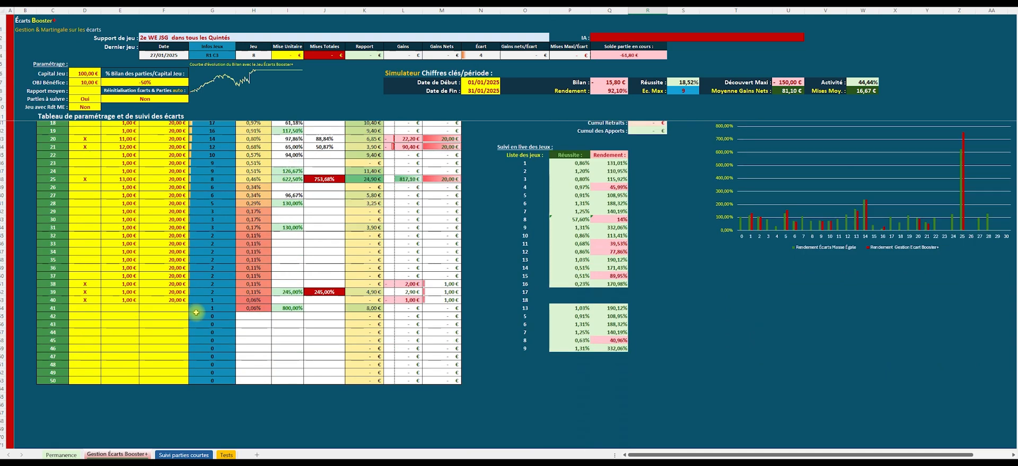
scroll(197, 312, "up", 3)
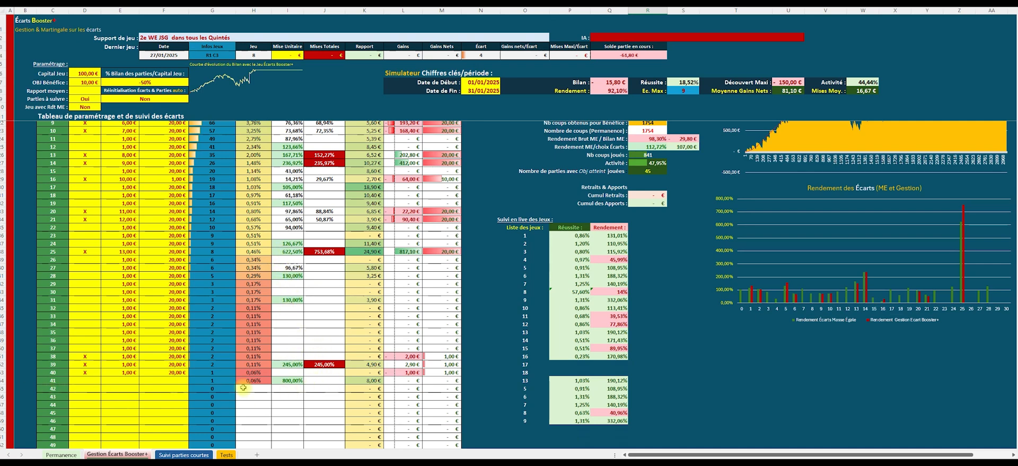
scroll(647, 183, "up", 4)
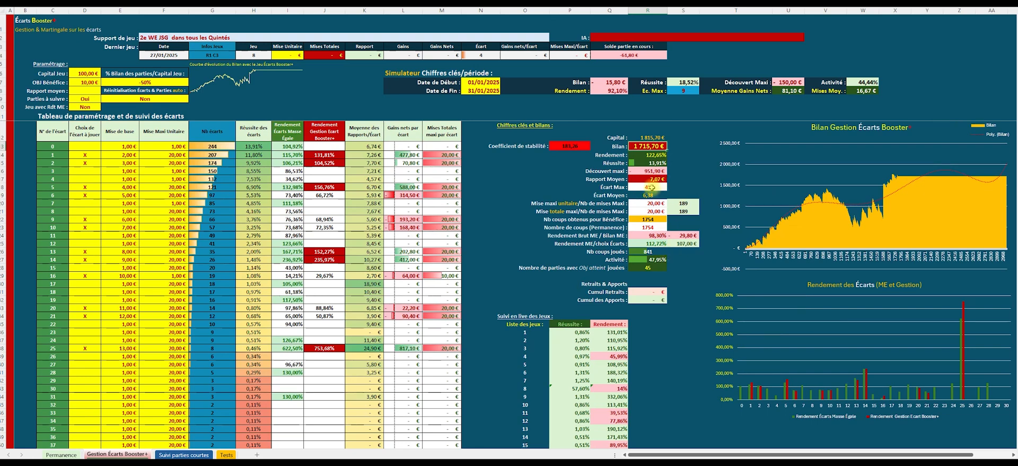
Try extending écart 40's X choice, 1,00 € base stake and 20,00 € maximum stake to écart 41, and check the bilan
scroll(180, 318, "down", 5)
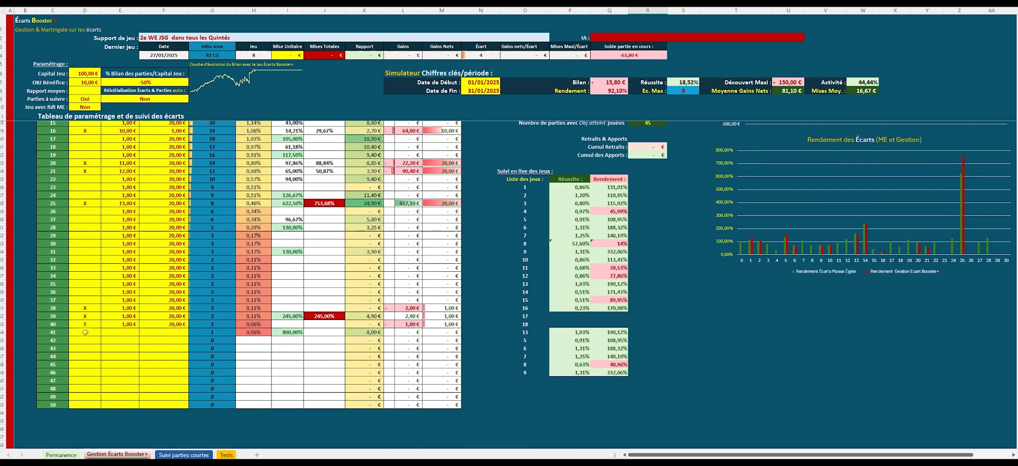
left_click_drag(87, 324, 183, 335)
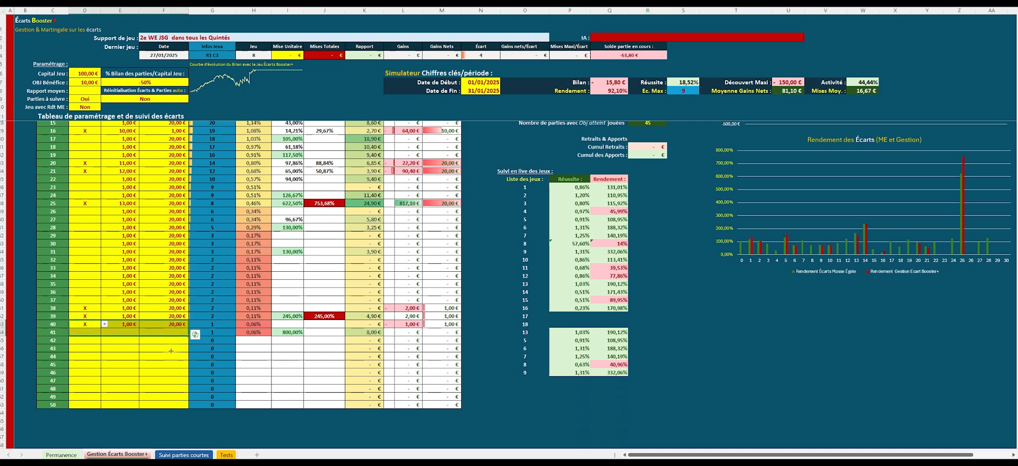
left_click_drag(160, 339, 159, 337)
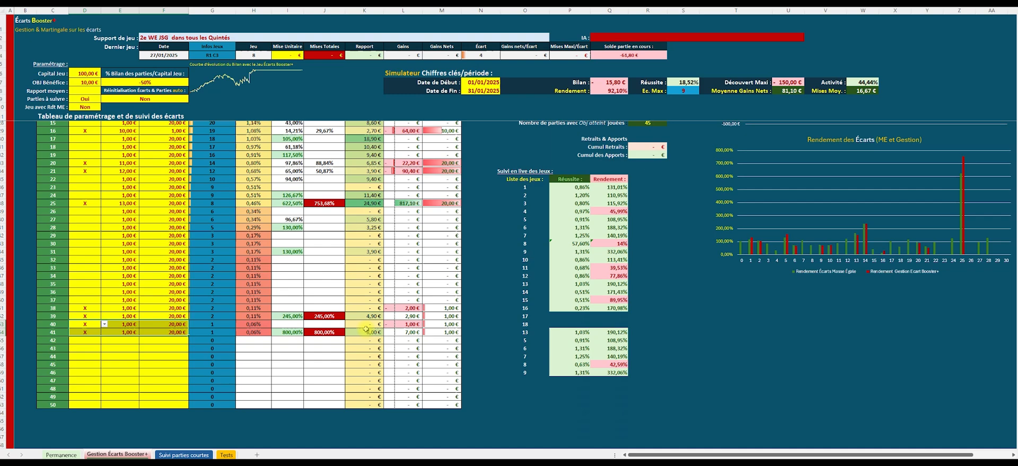
scroll(134, 322, "up", 5)
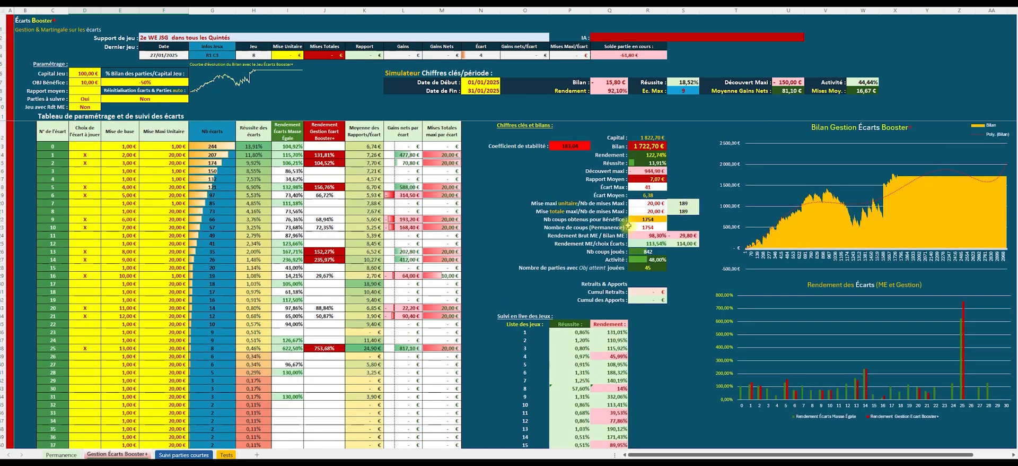
scroll(191, 303, "down", 9)
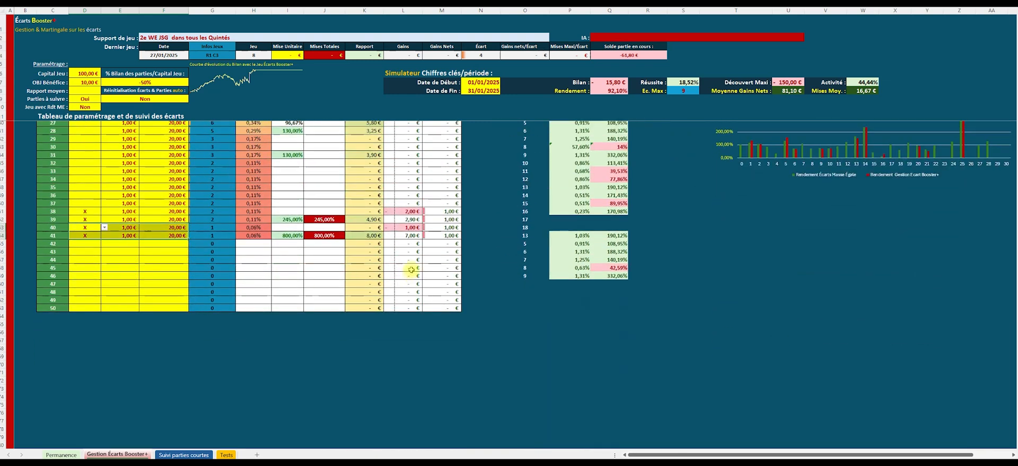
scroll(78, 262, "up", 3)
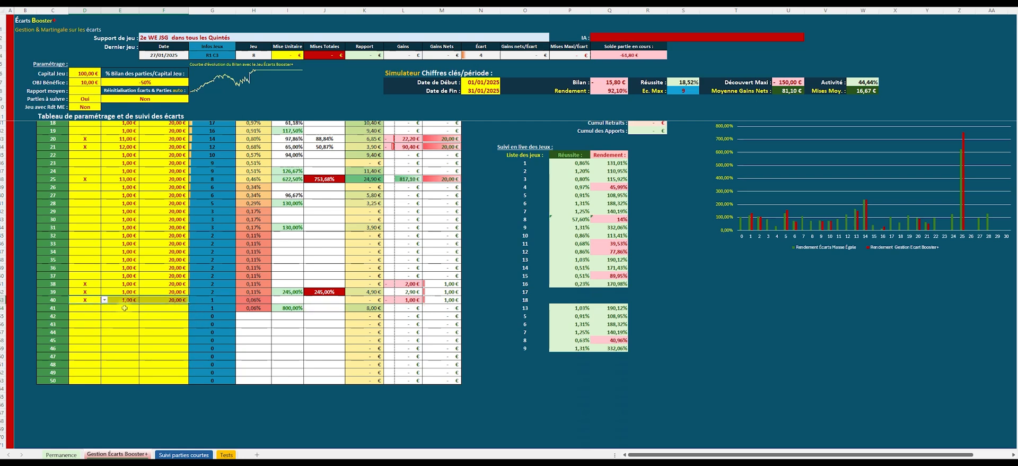
scroll(112, 307, "up", 6)
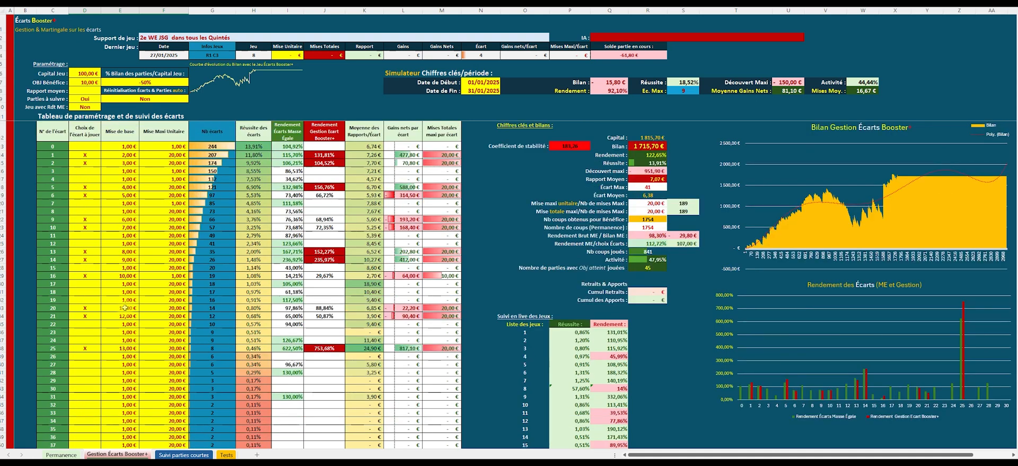